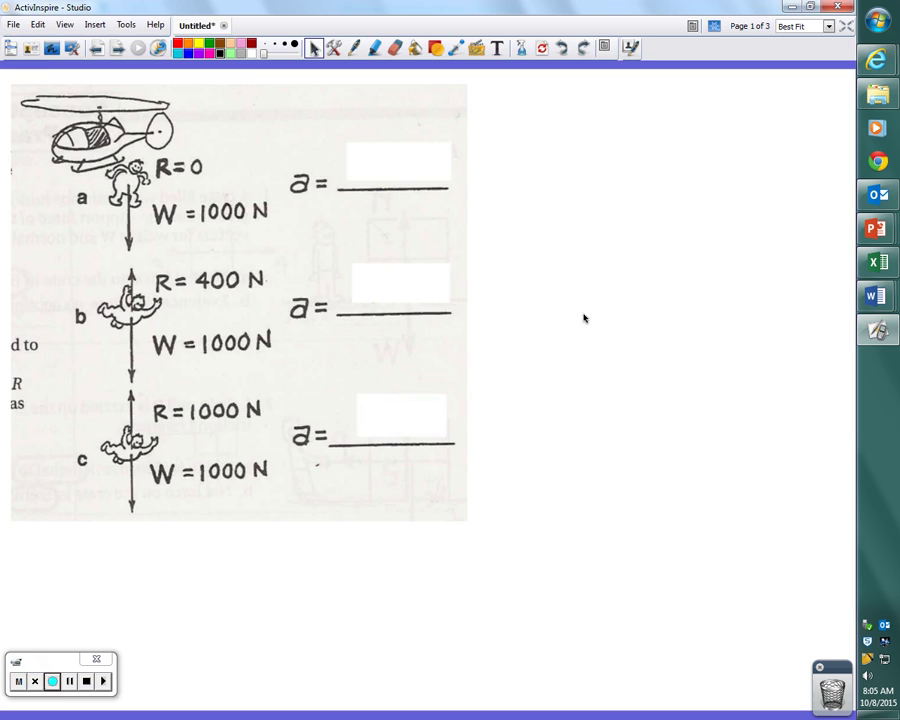
Step: Switch from the ActivInspire flipchart to the AirResistanceTerminalVelocity.xlsx workbook in Excel
click(876, 262)
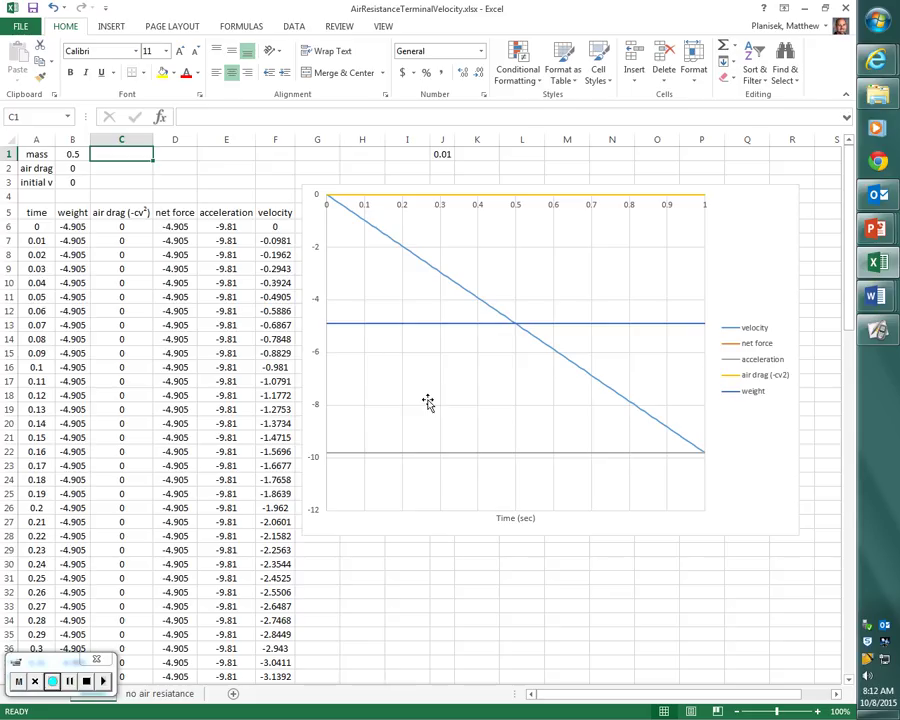
Step: Check the mass in B1, then type -1 as the initial velocity in B3
click(64, 157)
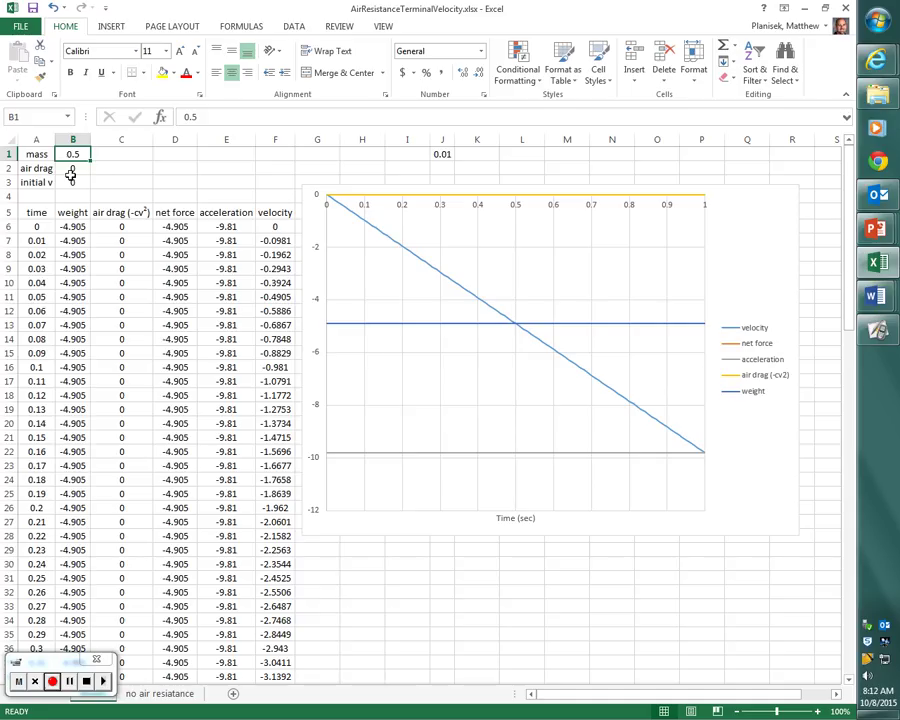
click(68, 187)
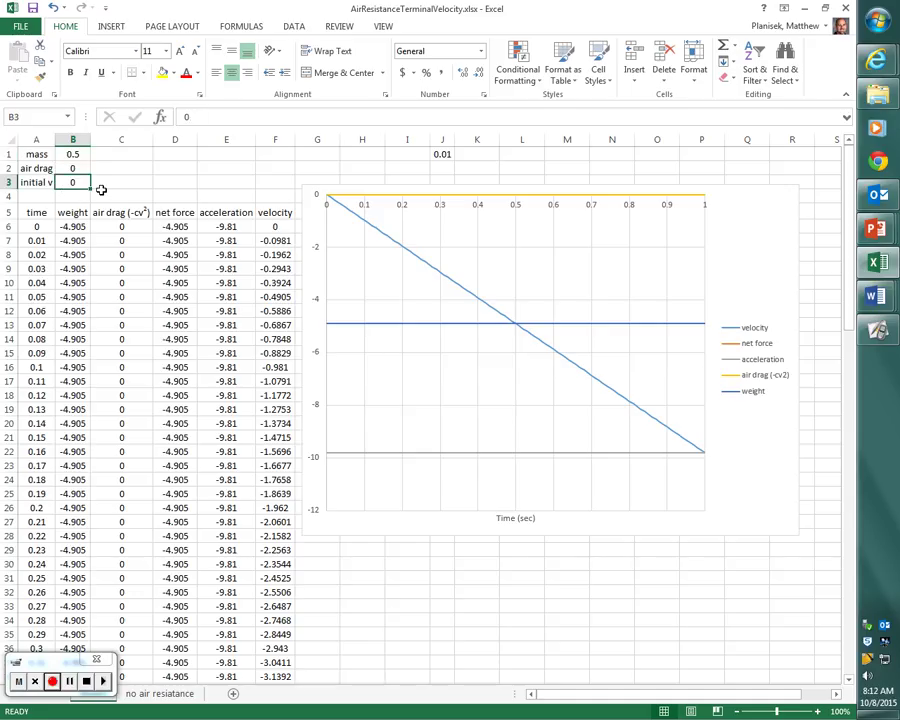
text(-1)
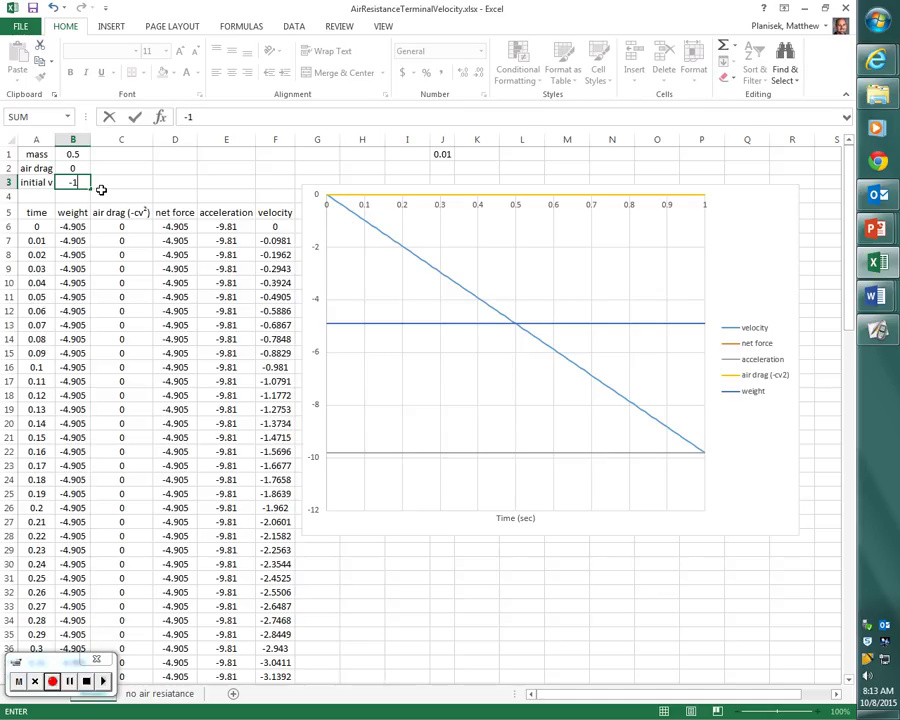
Step: Commit -1 in B3 so the velocity column and chart start at -1
key(Return)
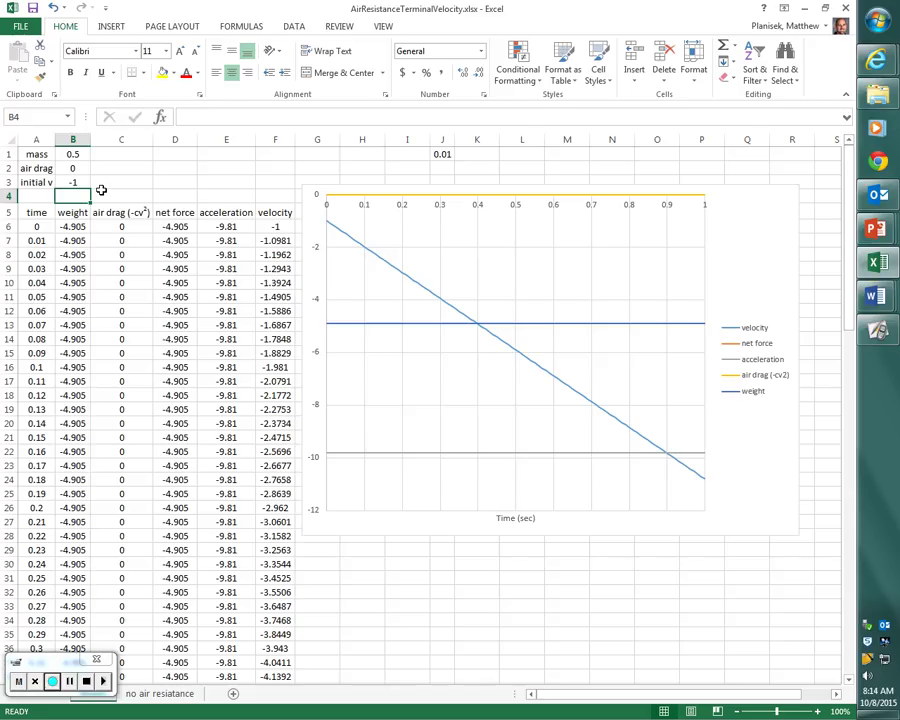
Step: Change the initial velocity in B3 back to 0 so velocity starts from zero
click(79, 181)
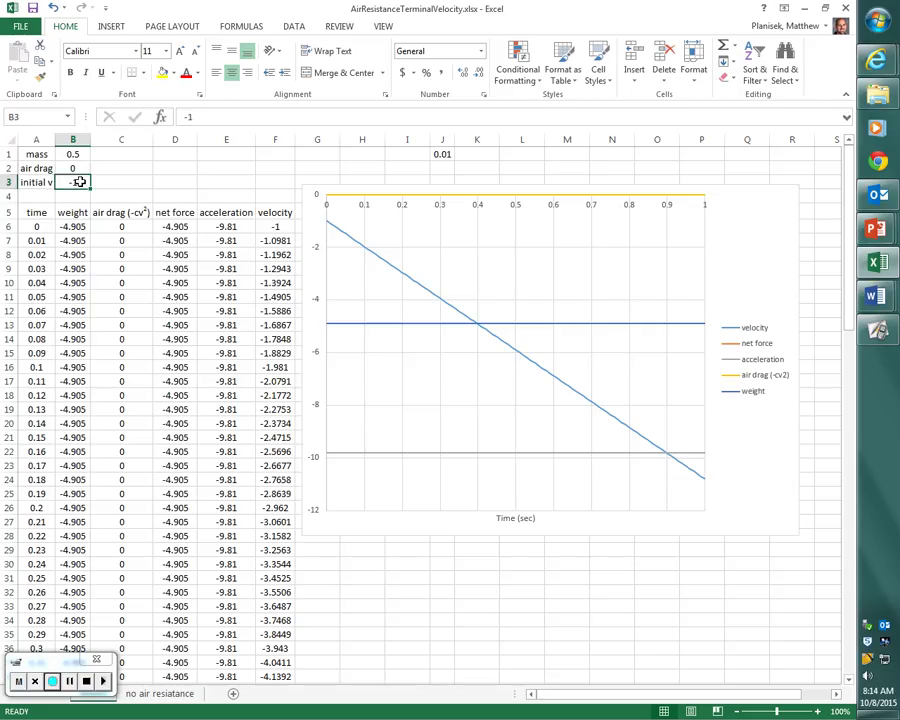
text(0)
key(Return)
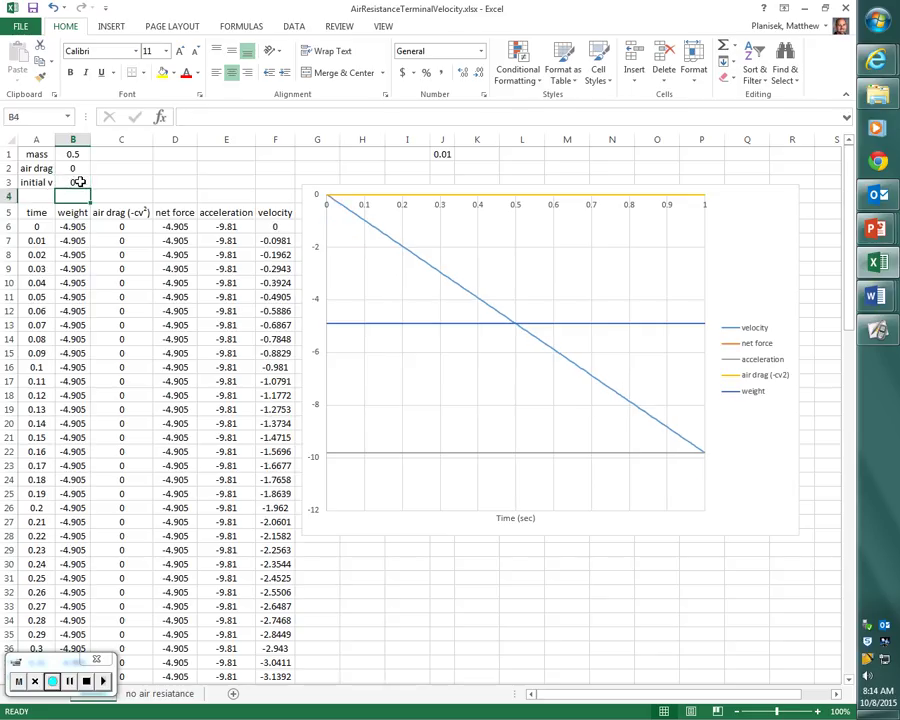
key(Up)
key(Up)
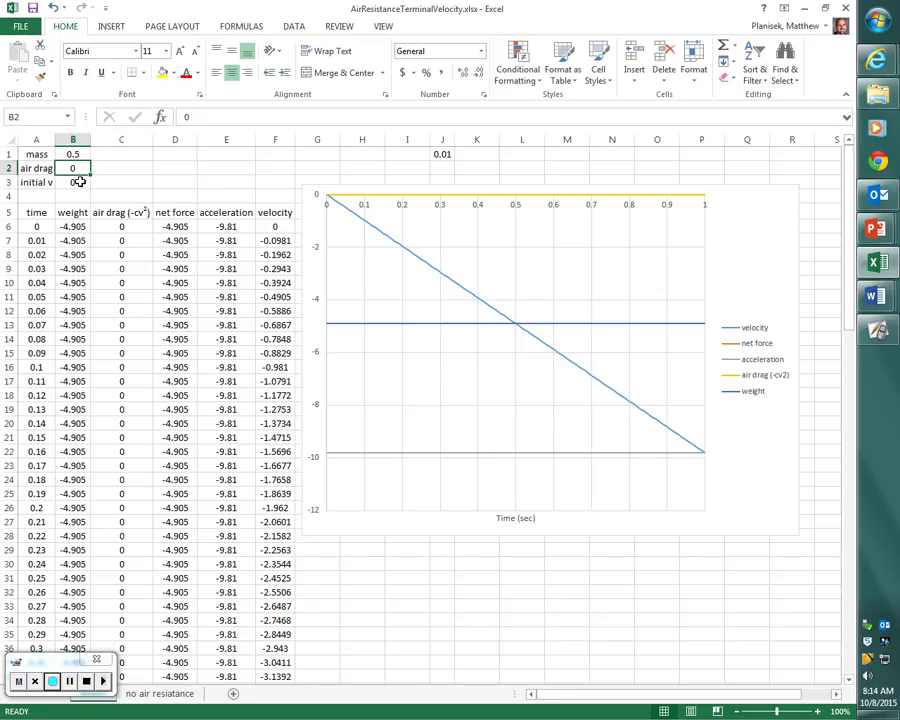
Step: Enter 0.01 as the air drag coefficient in B2
text(0.0)
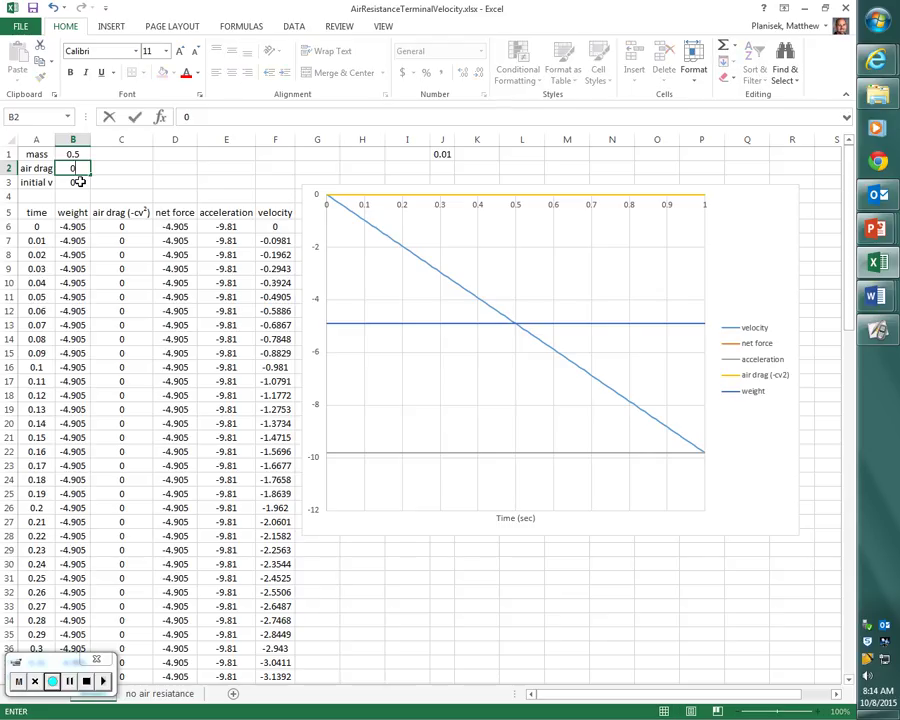
text(1)
key(Return)
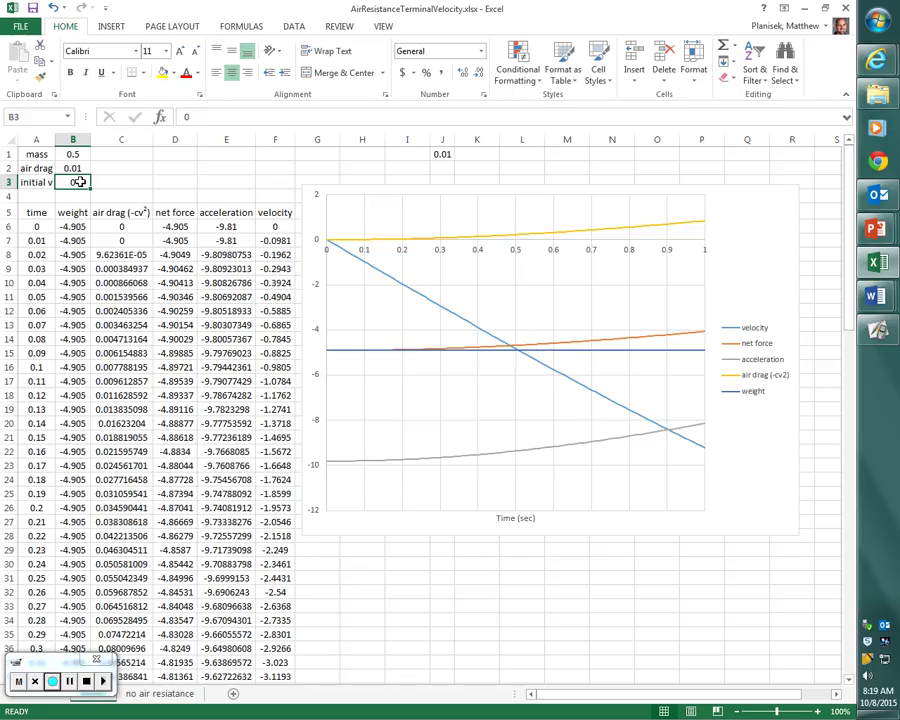
Step: Change the air drag in B2 to 0.1, so velocity reaches only about -6.2 by 1 s
key(Up)
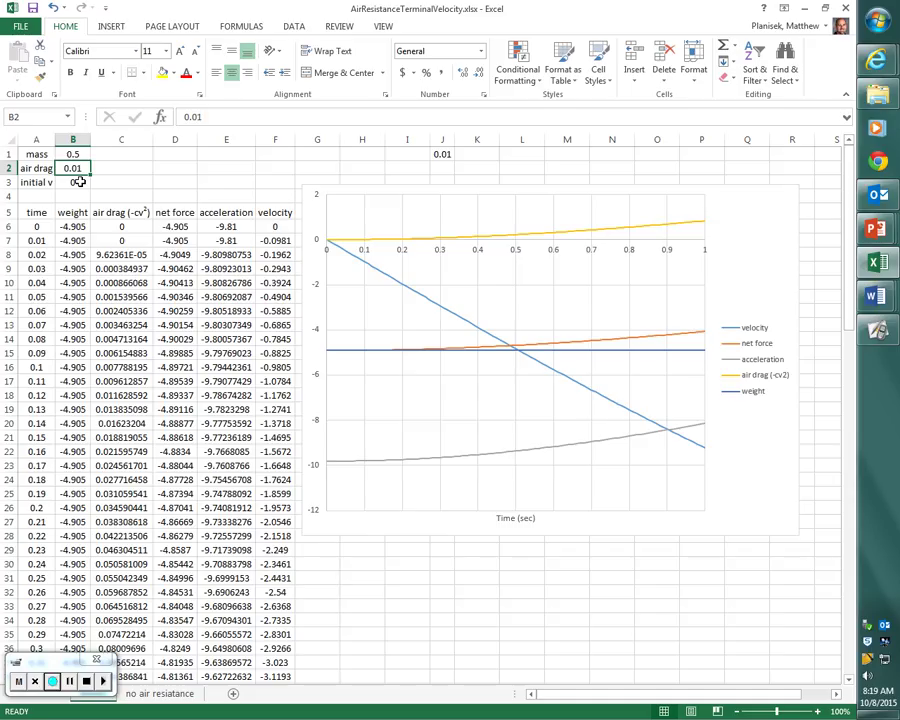
text(0.1)
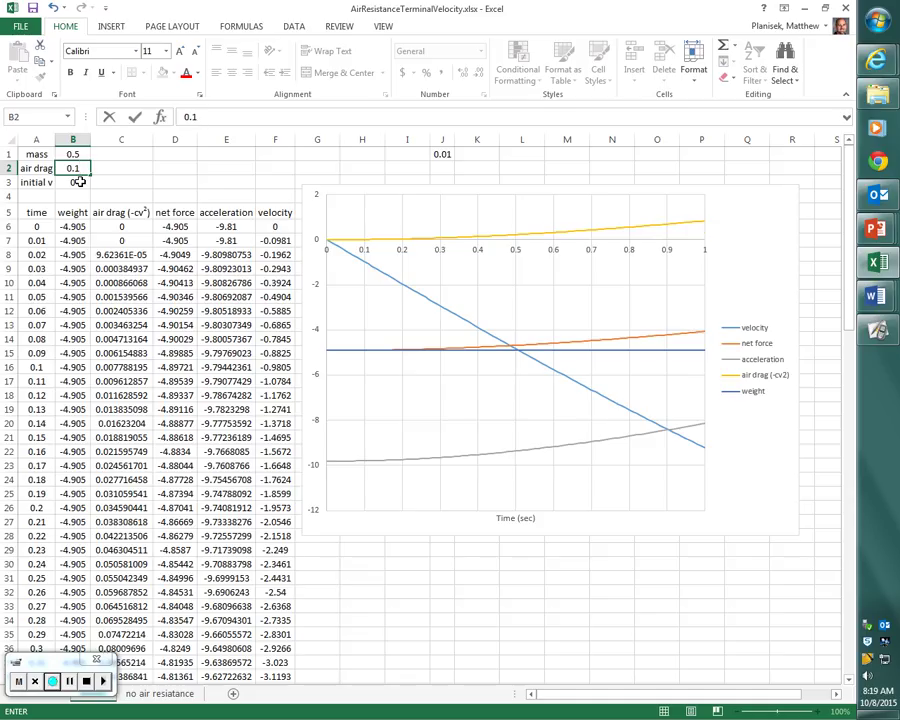
key(Return)
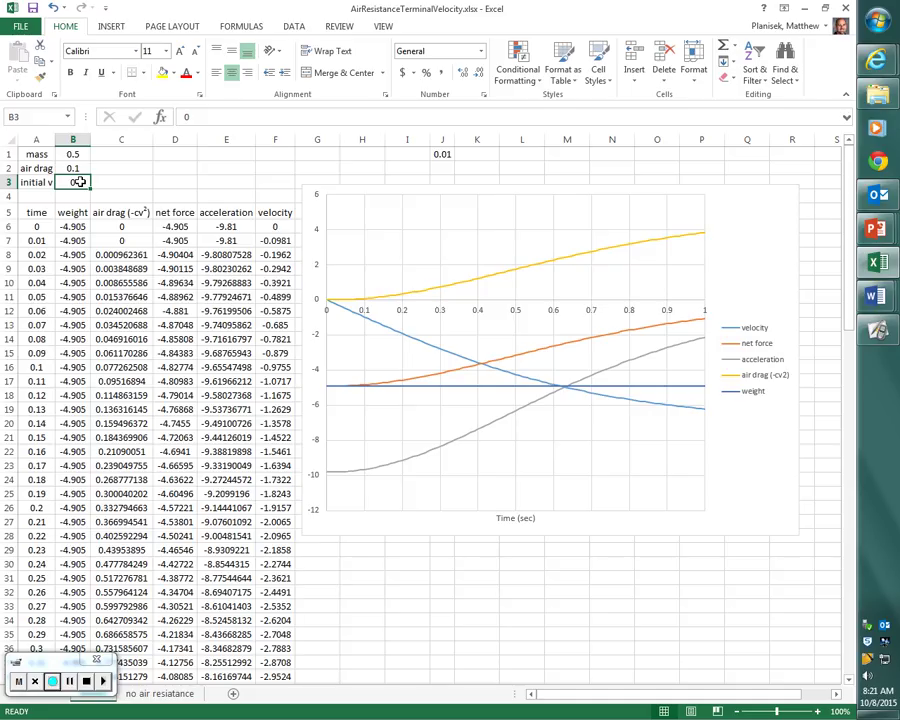
key(Up)
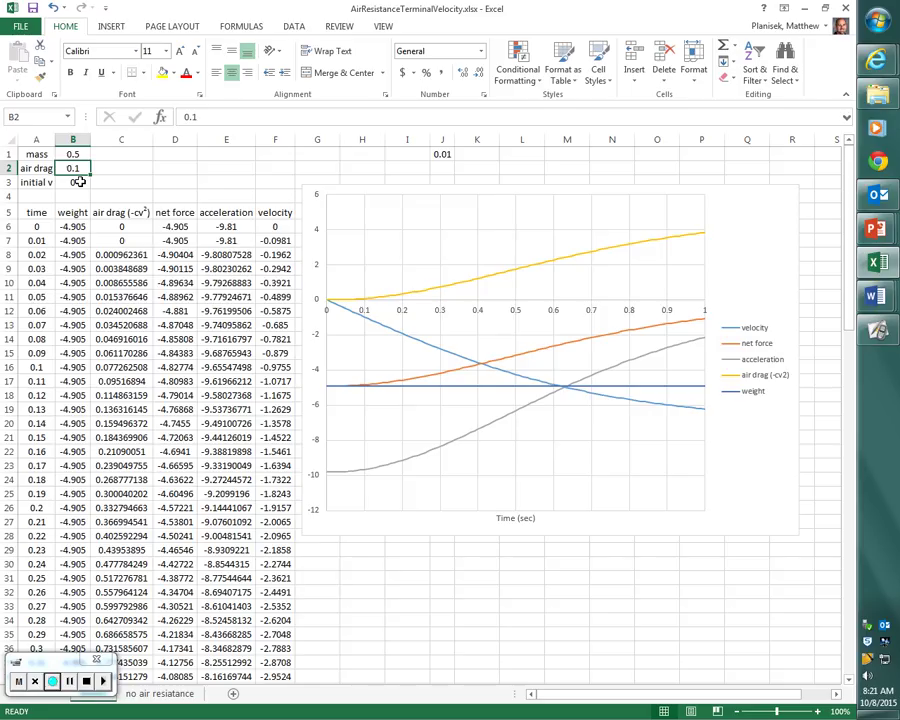
Step: Raise the air drag in B2 to 0.25 so velocity levels off near -4.4
text(0)
text(25)
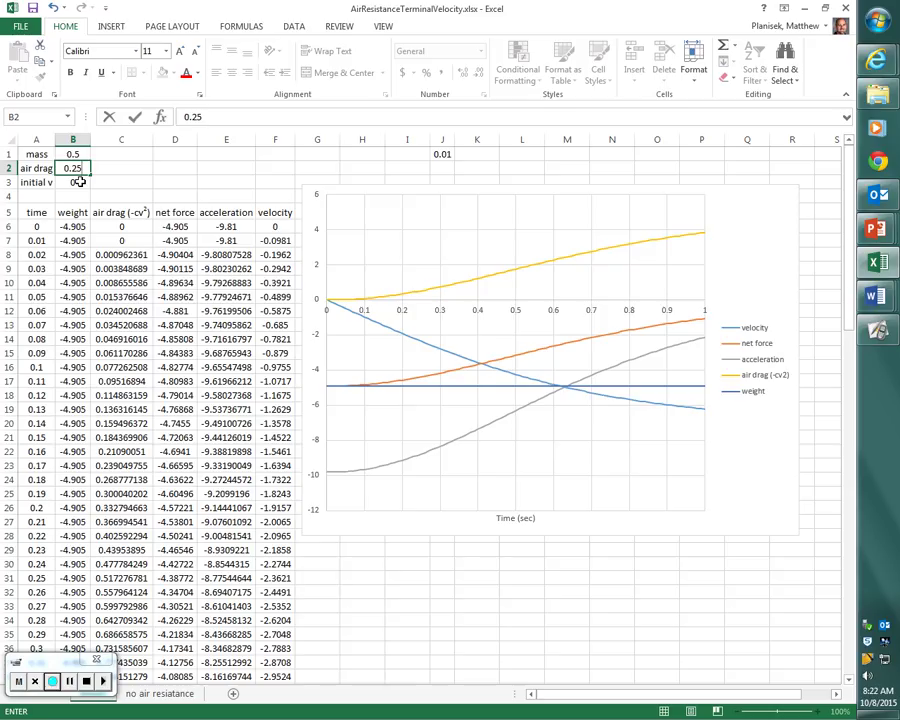
key(Return)
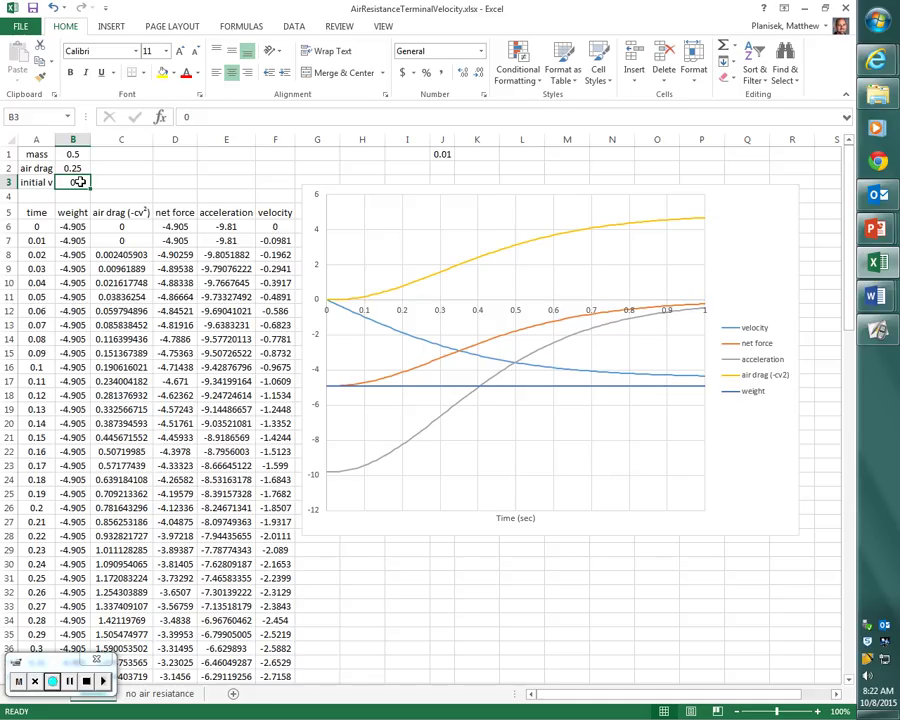
key(Up)
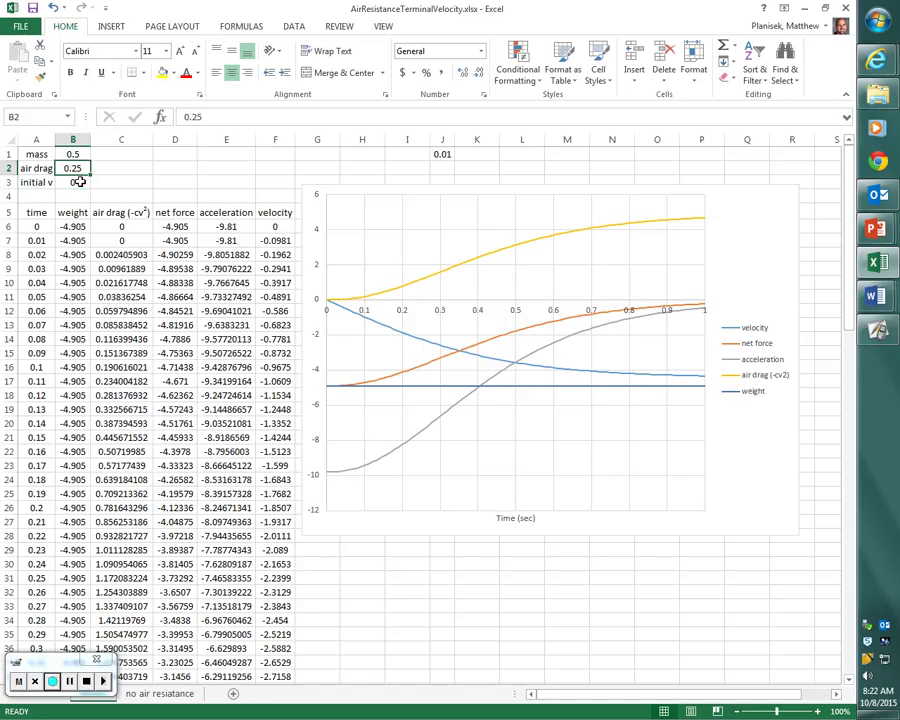
text(0.35)
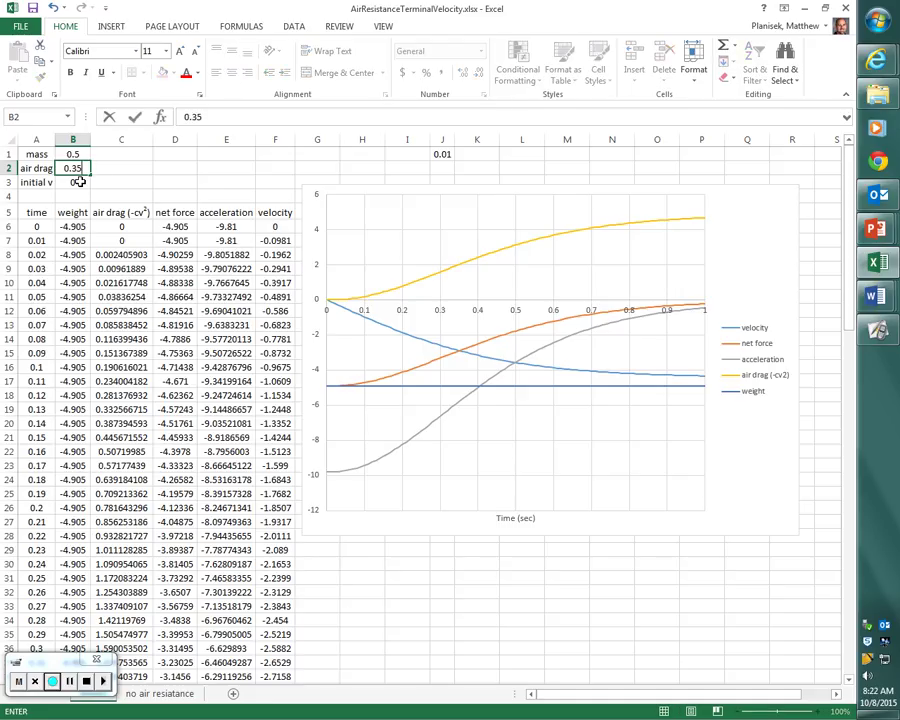
Step: Commit 0.35 as the air drag so velocity levels off near -3.7
key(Return)
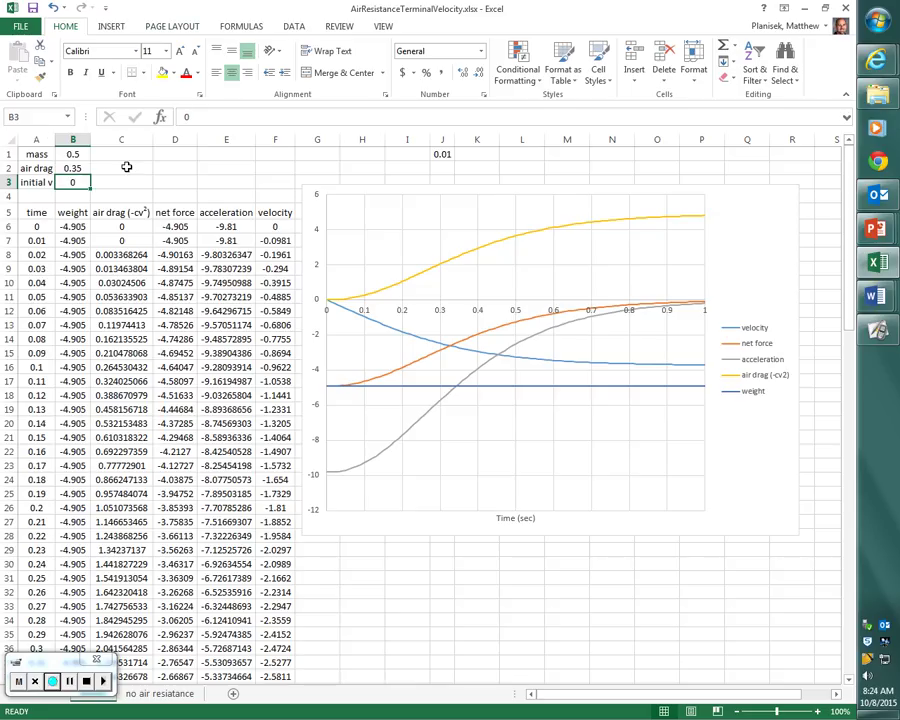
Step: Enter 0.5 as the air drag in B2 so velocity levels off near -3.1
click(66, 168)
text(0.5)
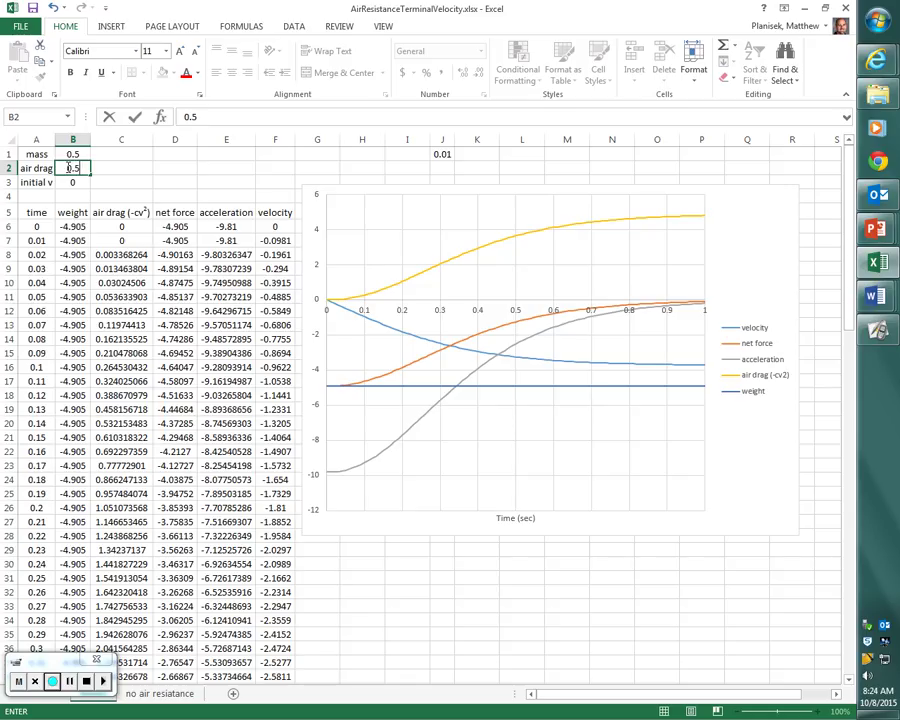
key(Return)
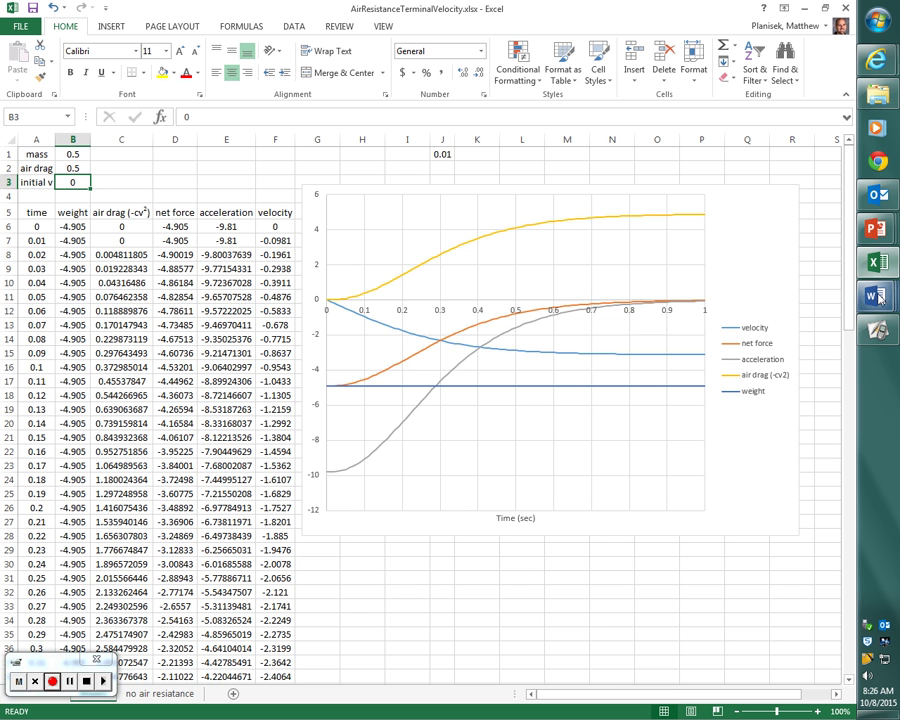
click(790, 333)
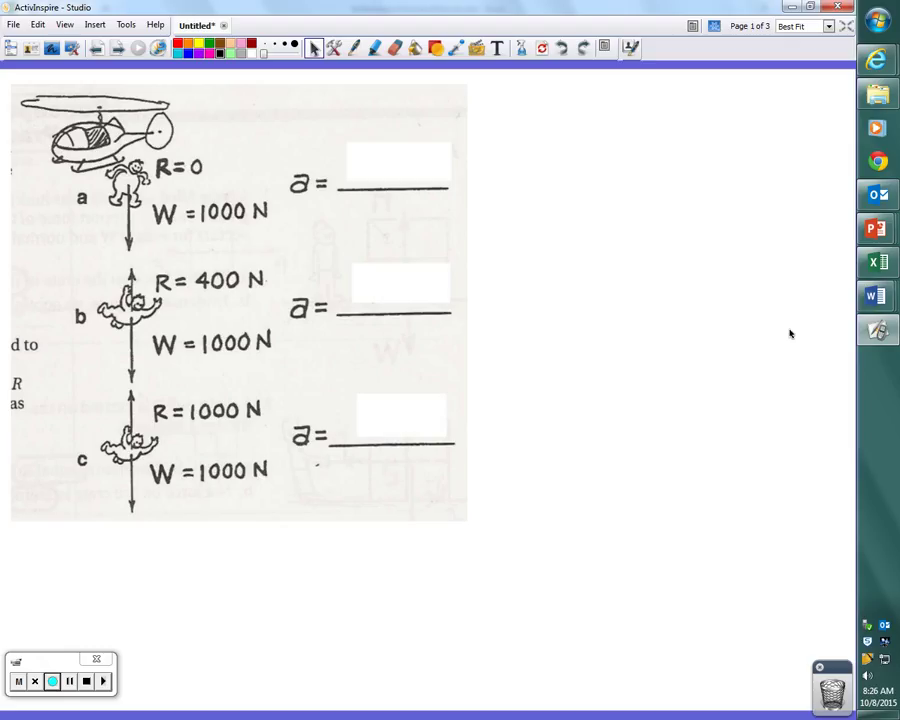
click(878, 263)
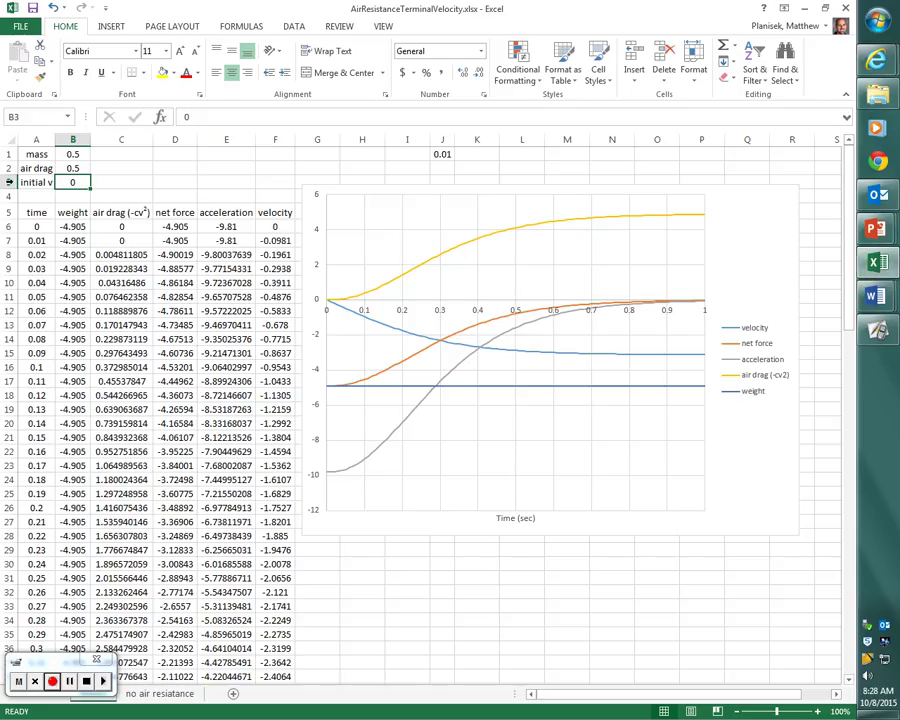
Step: Set the air drag in B2 to 0, restoring free fall with constant -9.81 acceleration
click(77, 168)
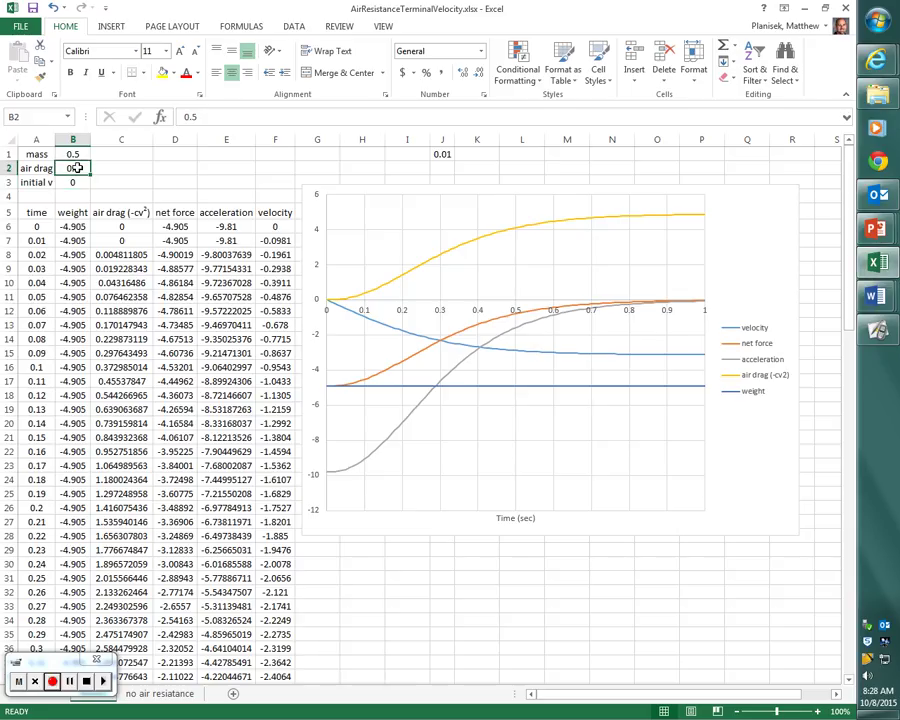
text(0)
key(Return)
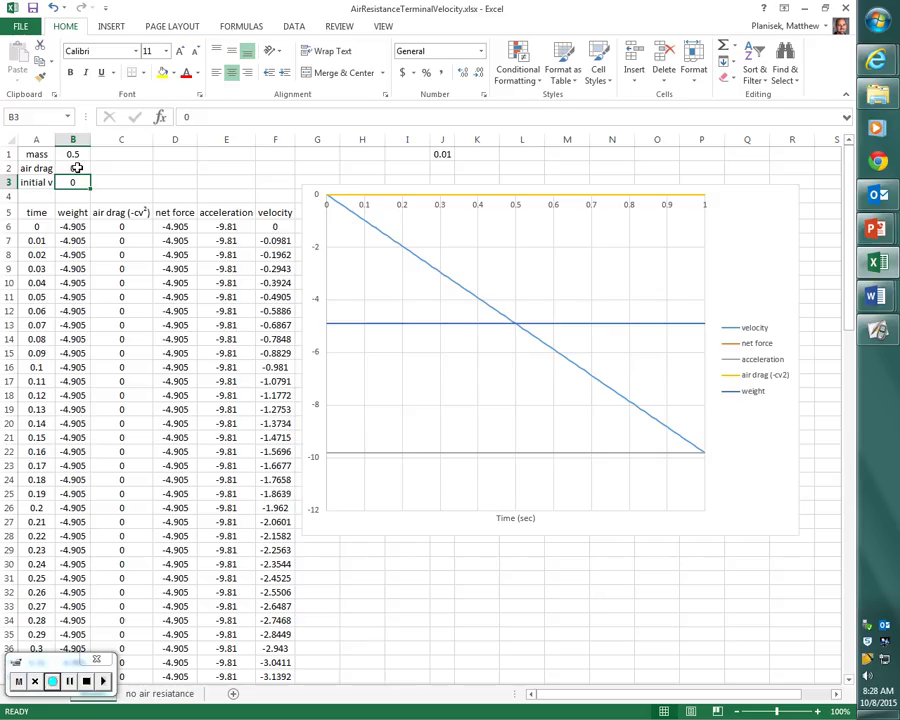
double_click(76, 168)
Step: Enter 0.5 as the air drag coefficient in B2 so the chart recalculates
text(5)
key(Return)
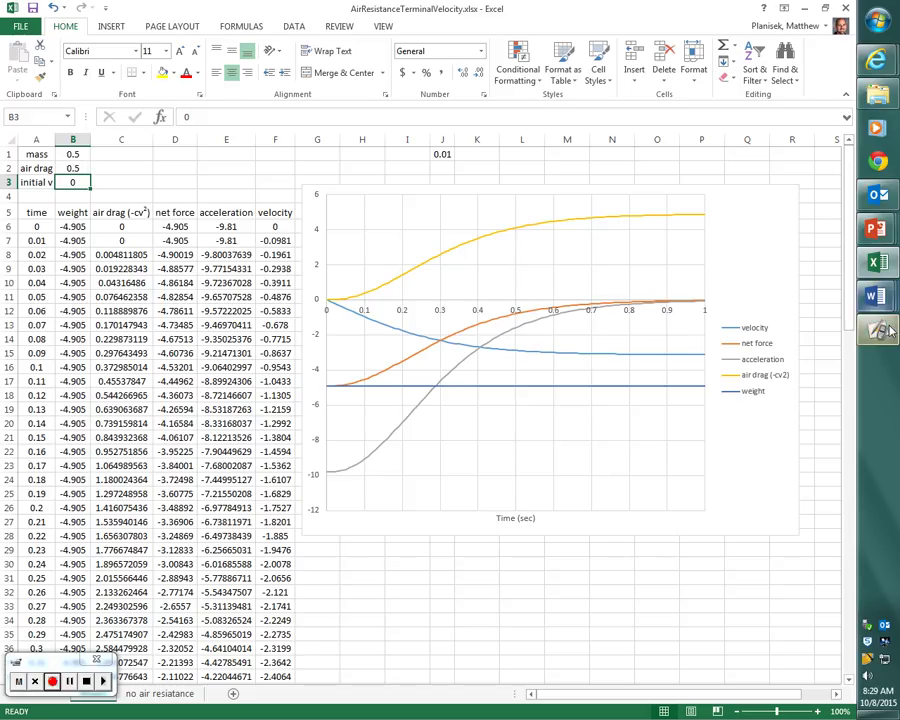
key(alt+Tab)
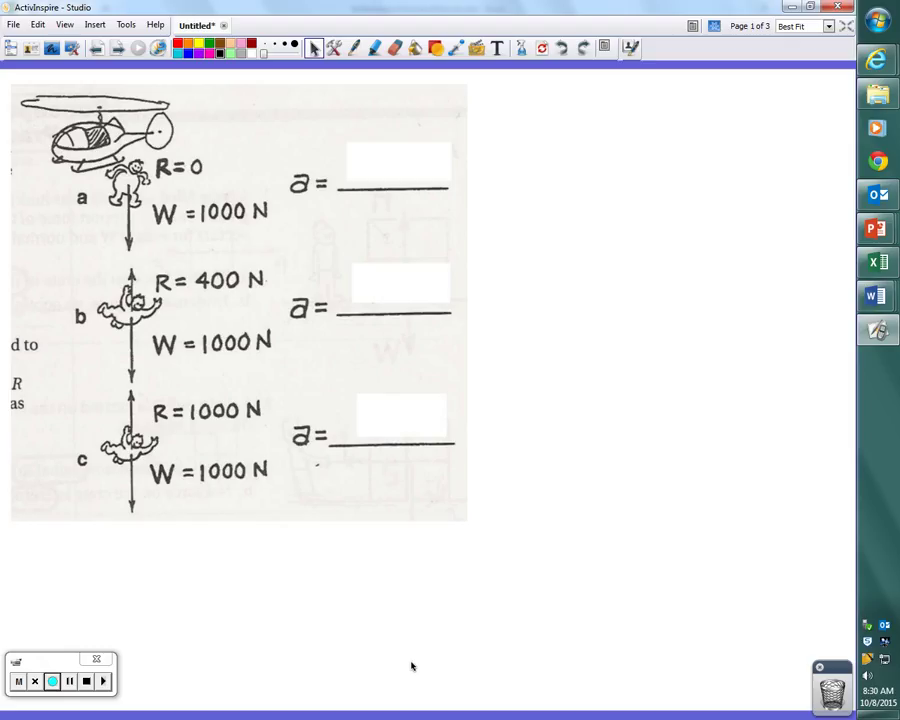
Step: With the freehand pen, circle skydiver a and draw an arrow to the right
click(351, 45)
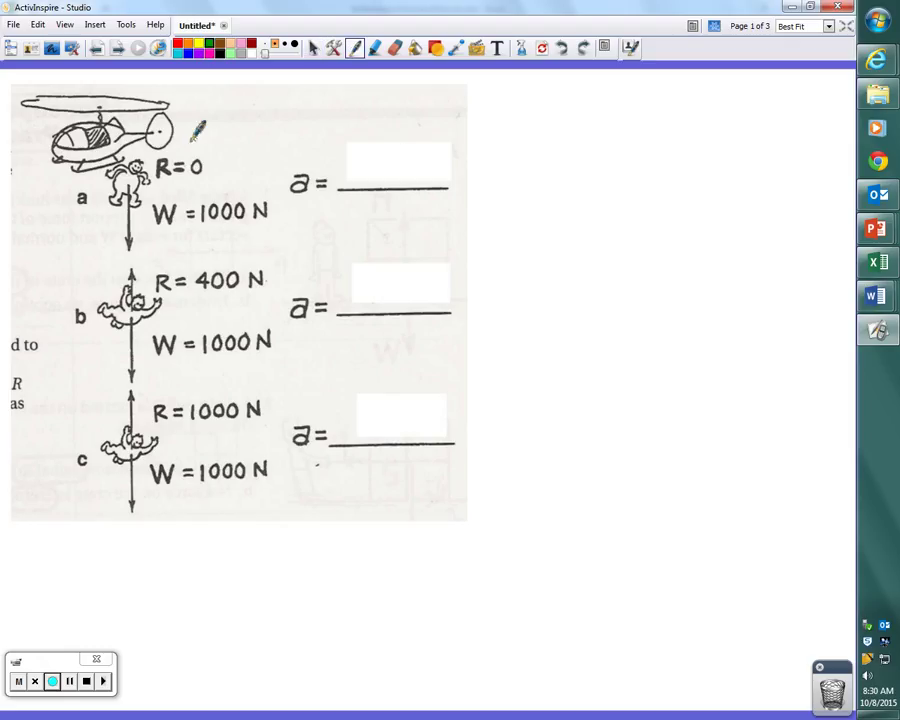
mouse_move(158, 128)
mouse_down()
mouse_move(108, 236)
mouse_move(162, 128)
mouse_up()
mouse_move(240, 150)
mouse_down()
mouse_move(547, 116)
mouse_move(538, 162)
mouse_up()
mouse_move(640, 127)
mouse_down()
mouse_move(627, 161)
mouse_move(645, 171)
mouse_up()
Step: Handwrite the net force ΣF = -1000 N at the arrow's tip
mouse_move(657, 170)
mouse_down()
mouse_move(657, 128)
mouse_move(678, 126)
mouse_up()
drag(657, 147, 670, 145)
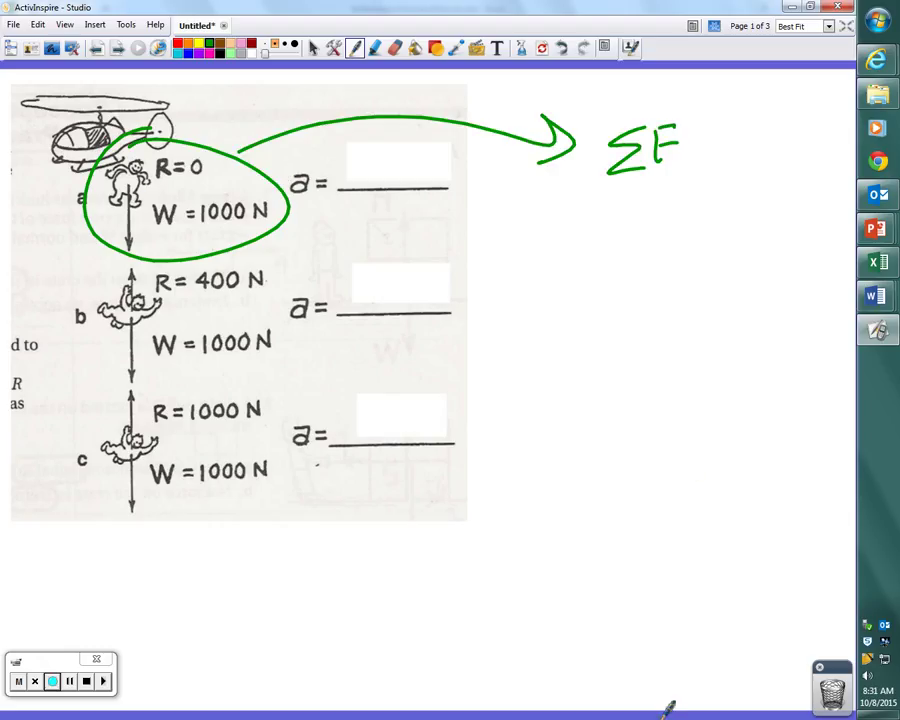
drag(690, 141, 706, 140)
mouse_move(691, 150)
mouse_down()
mouse_move(737, 141)
mouse_move(748, 151)
mouse_up()
drag(760, 128, 827, 130)
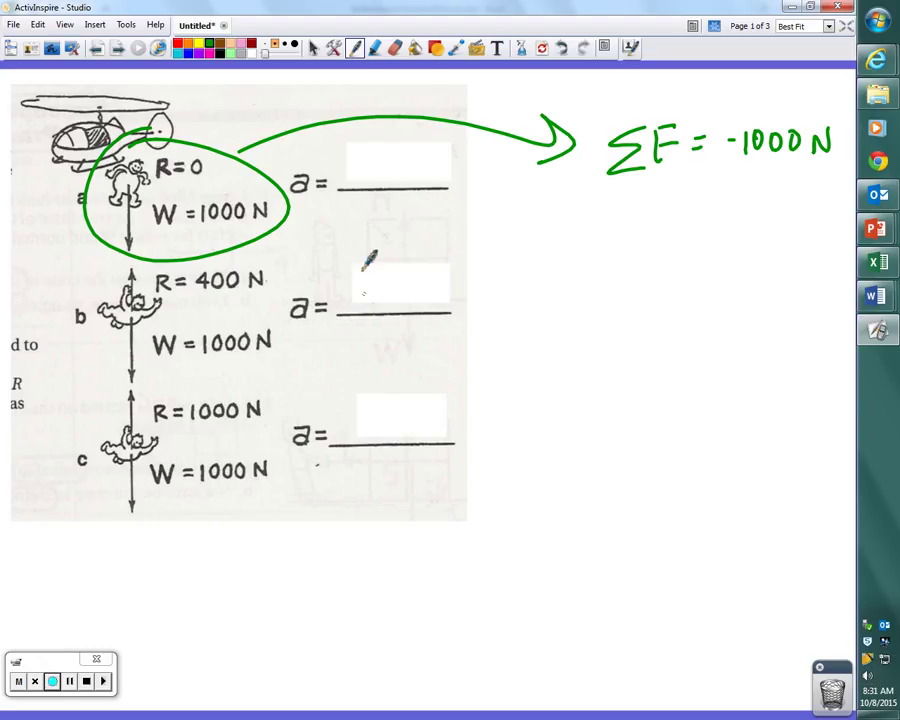
Step: Handwrite ≈ -10 m/s² on skydiver a's acceleration answer line
mouse_move(316, 176)
mouse_down()
mouse_move(338, 170)
mouse_move(360, 184)
mouse_up()
mouse_move(370, 167)
mouse_down()
mouse_move(378, 178)
mouse_move(376, 162)
mouse_move(413, 183)
mouse_move(422, 164)
mouse_up()
mouse_move(430, 168)
mouse_down()
mouse_move(427, 186)
mouse_move(457, 158)
mouse_up()
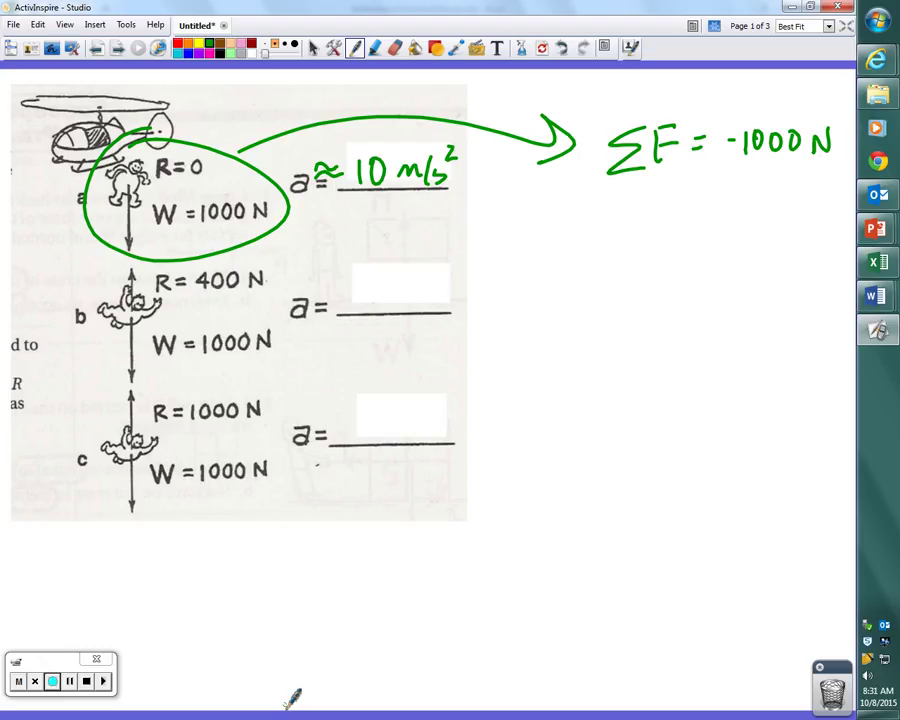
drag(343, 172, 357, 171)
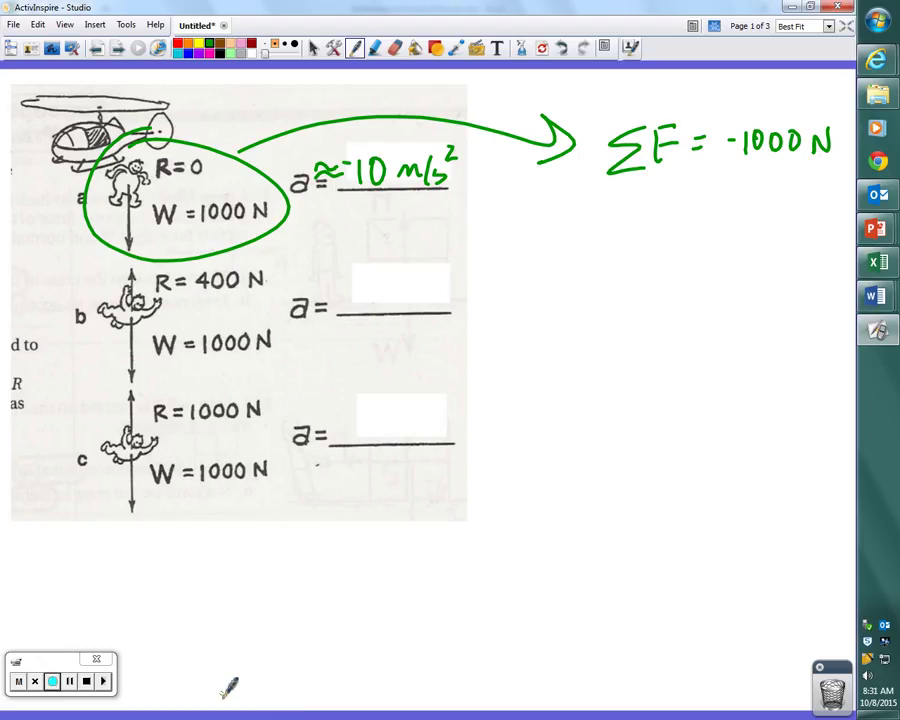
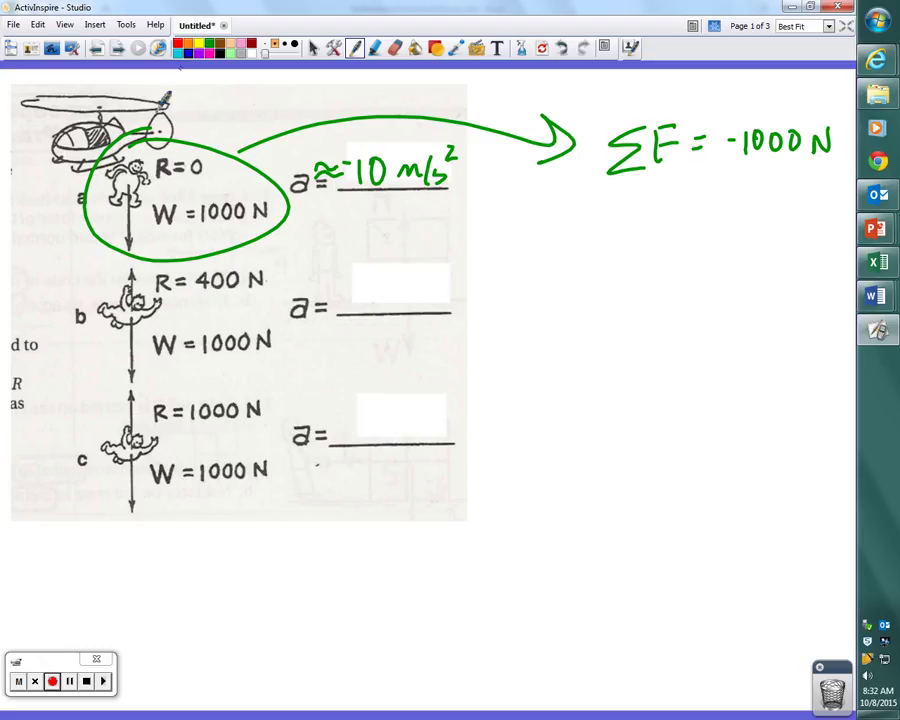
Step: Circle case b in blue and draw an arrow right to its net force ΣF = -600 N
mouse_move(265, 262)
mouse_down()
mouse_move(75, 300)
mouse_move(263, 368)
mouse_move(237, 255)
mouse_up()
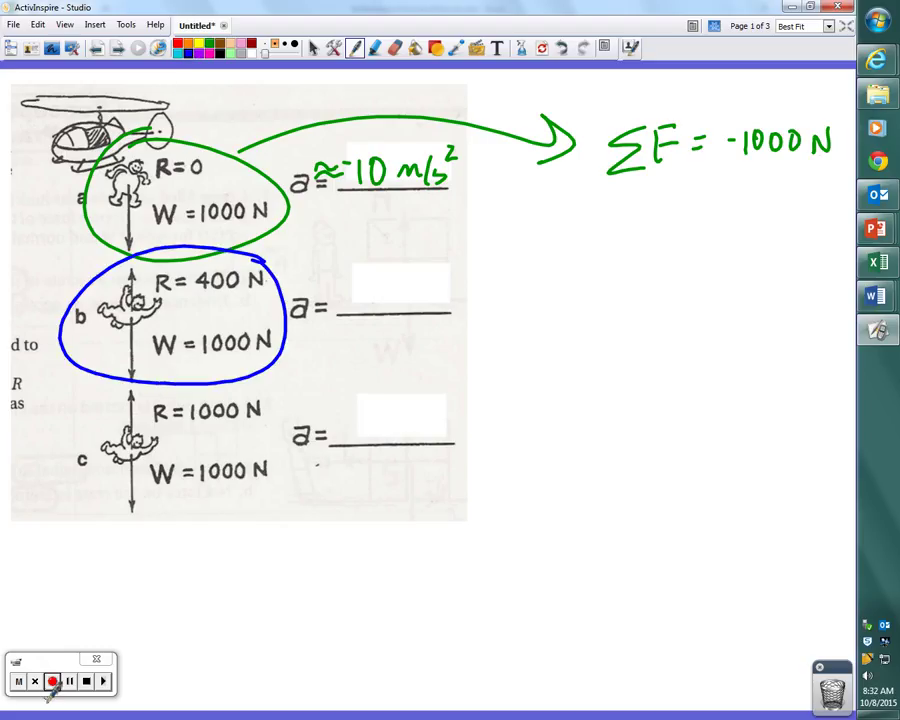
mouse_move(265, 262)
mouse_down()
mouse_move(524, 234)
mouse_move(558, 257)
mouse_move(538, 266)
mouse_up()
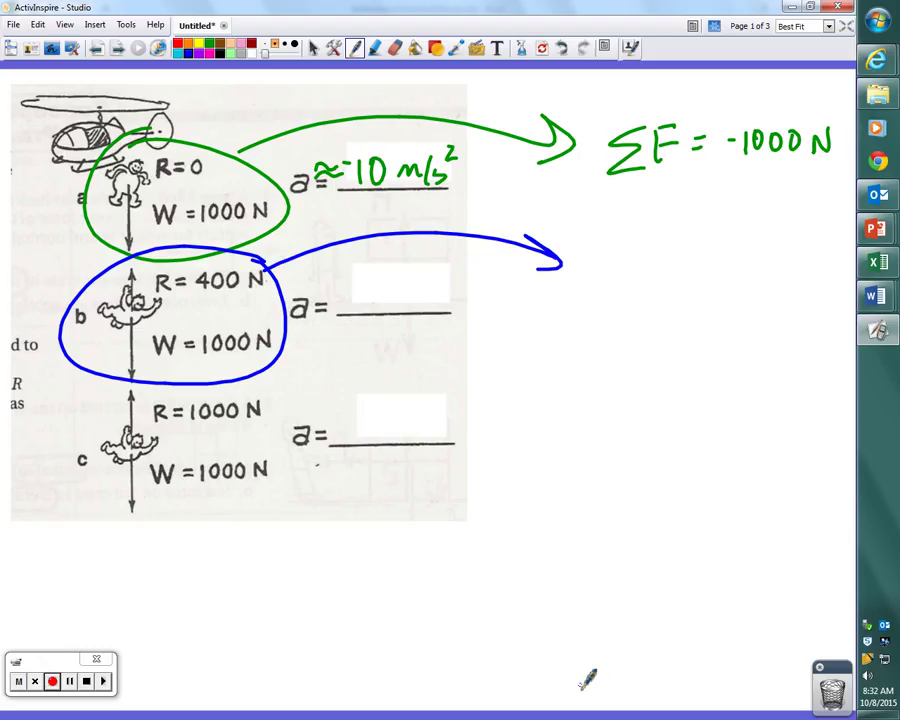
drag(598, 261, 610, 292)
mouse_move(628, 266)
mouse_down()
mouse_move(626, 290)
mouse_move(652, 258)
mouse_up()
drag(627, 276, 681, 263)
drag(661, 277, 718, 270)
mouse_move(742, 262)
mouse_down()
mouse_move(751, 253)
mouse_move(781, 255)
mouse_move(772, 263)
mouse_up()
drag(792, 284, 818, 258)
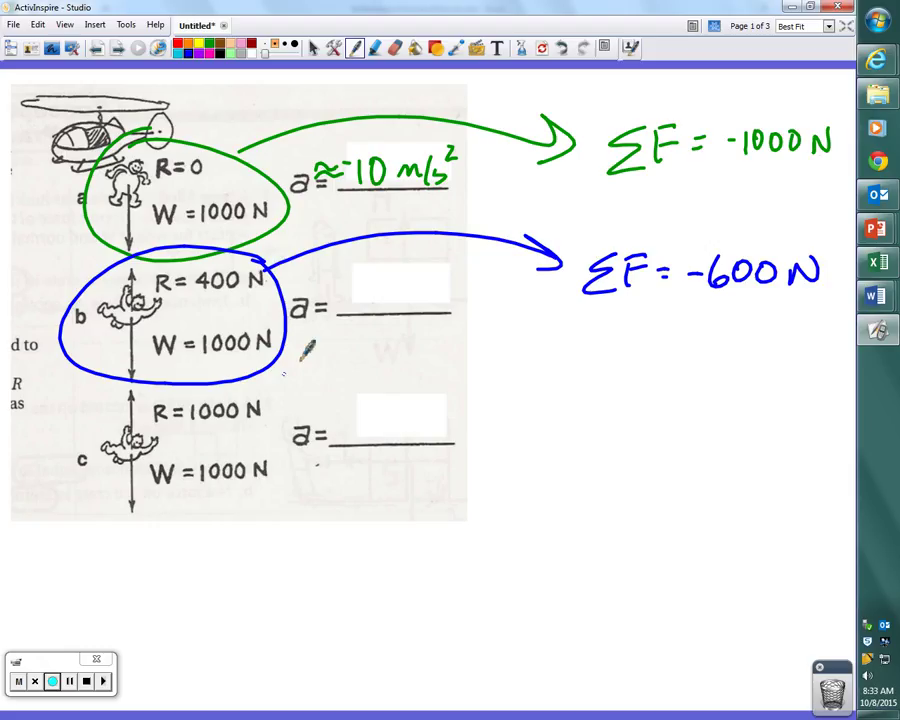
Step: Write -6 as case b's acceleration, erase the first units attempt, then circle case c in blue
mouse_move(335, 299)
mouse_down()
mouse_move(413, 289)
mouse_move(422, 302)
mouse_up()
mouse_move(434, 281)
mouse_down()
mouse_move(423, 304)
mouse_move(474, 283)
mouse_up()
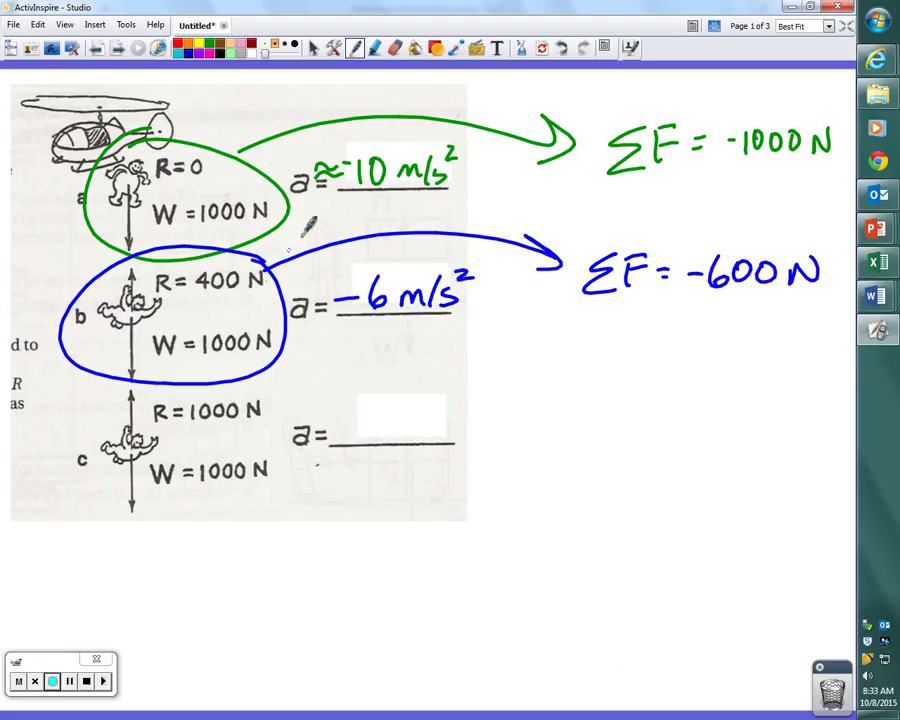
click(395, 47)
mouse_move(457, 290)
mouse_down()
mouse_move(410, 293)
mouse_move(484, 281)
mouse_up()
click(355, 48)
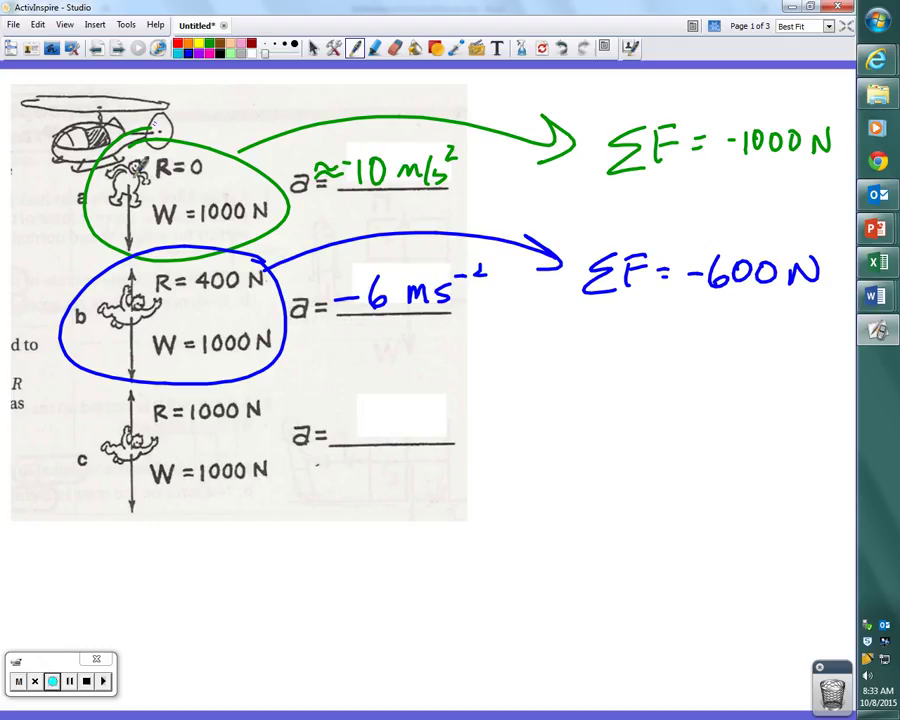
mouse_move(125, 378)
mouse_down()
mouse_move(241, 532)
mouse_move(270, 382)
mouse_up()
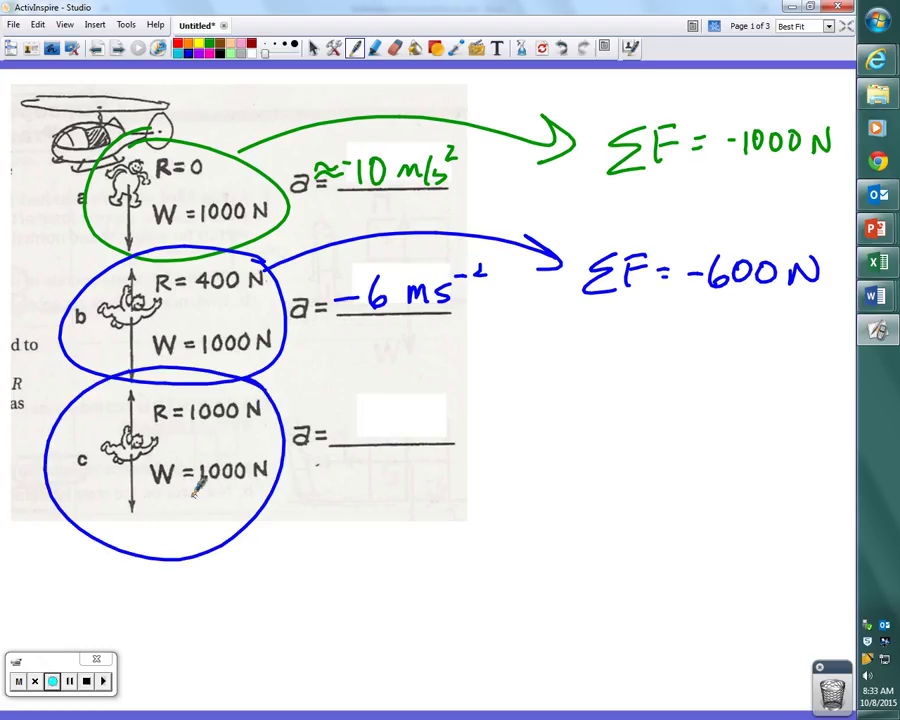
Step: Undo the blue loop and re-circle case c in magenta with an arrow pointing right
click(562, 47)
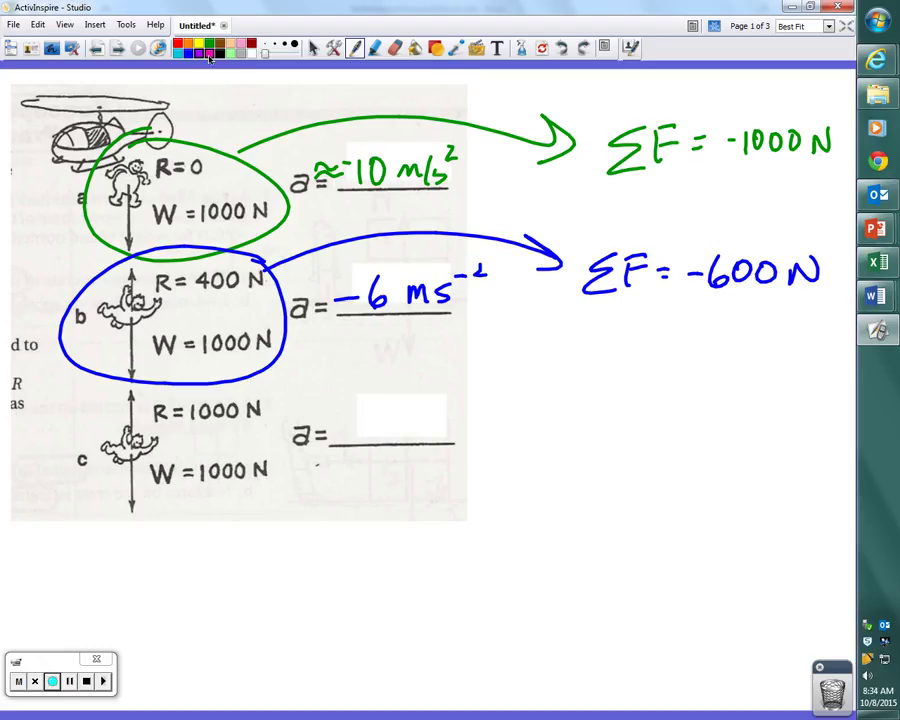
mouse_move(330, 380)
mouse_down()
mouse_move(75, 420)
mouse_move(117, 527)
mouse_move(375, 370)
mouse_move(550, 375)
mouse_up()
drag(528, 362, 532, 386)
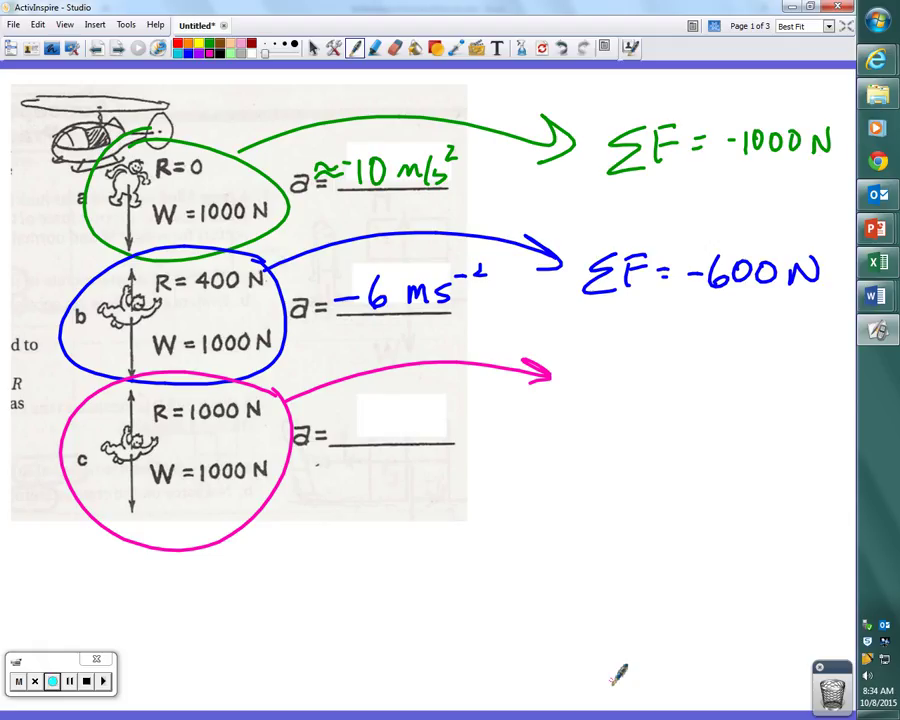
Step: Write ΣF = 0 beside the magenta arrow and 0 as case c's acceleration
mouse_move(612, 381)
mouse_down()
mouse_move(598, 403)
mouse_move(613, 417)
mouse_up()
mouse_move(625, 380)
mouse_down()
mouse_move(625, 418)
mouse_move(645, 380)
mouse_up()
drag(625, 398, 678, 393)
drag(655, 402, 706, 392)
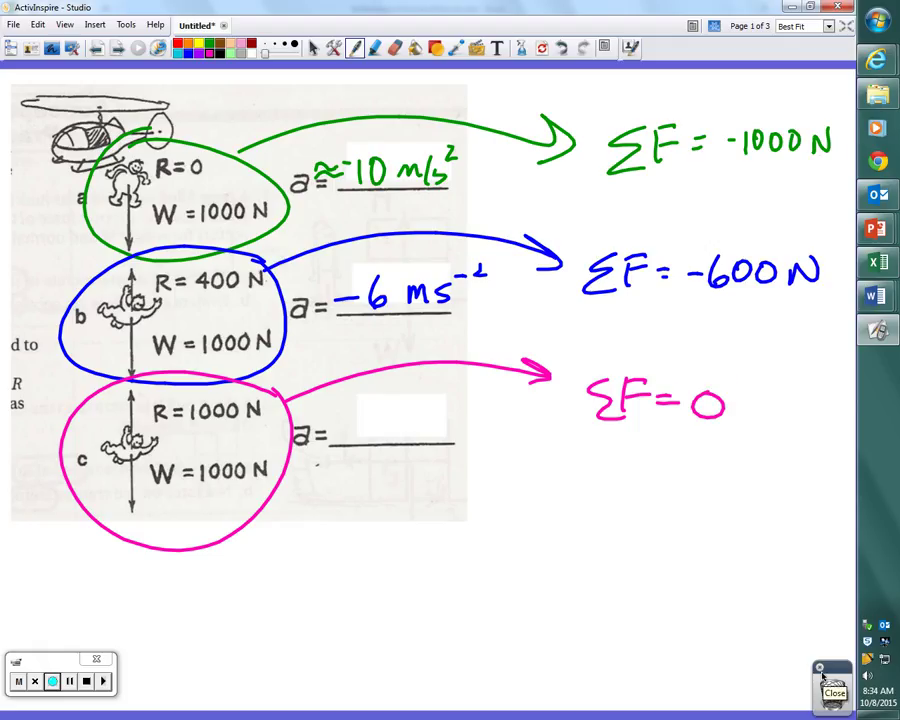
mouse_move(382, 402)
mouse_down()
mouse_move(446, 416)
mouse_move(470, 404)
mouse_move(472, 414)
mouse_move(480, 396)
mouse_move(487, 400)
mouse_up()
Step: Add the ms⁻² units after the 0 in case c's acceleration answer
drag(490, 394, 501, 404)
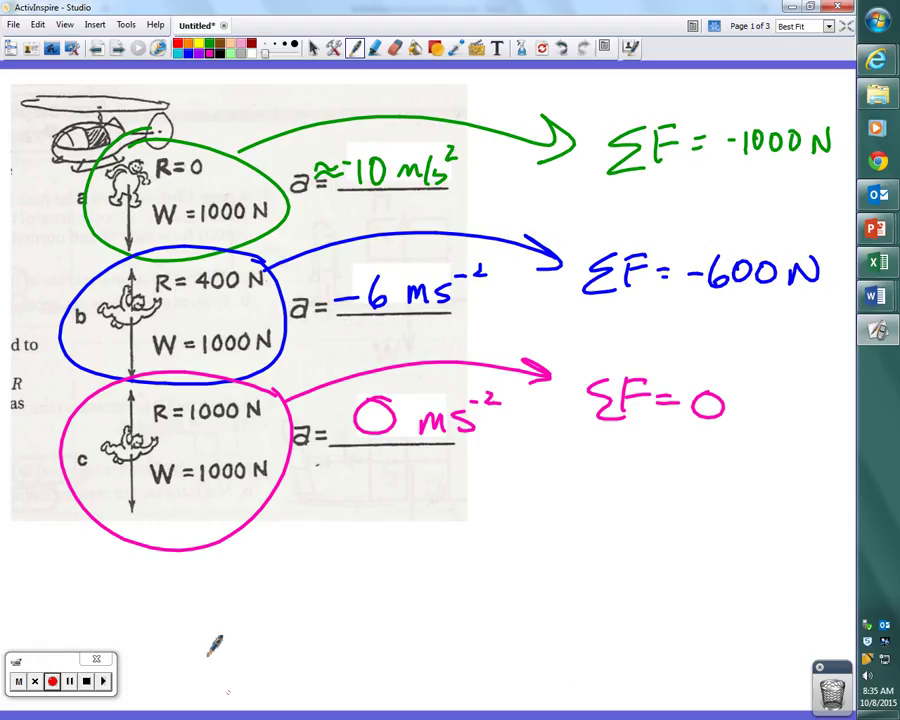
Step: Draw pink wavy underlines beneath R = 1000 N and W = 1000 N in diagram c
drag(157, 432, 229, 424)
drag(153, 488, 245, 482)
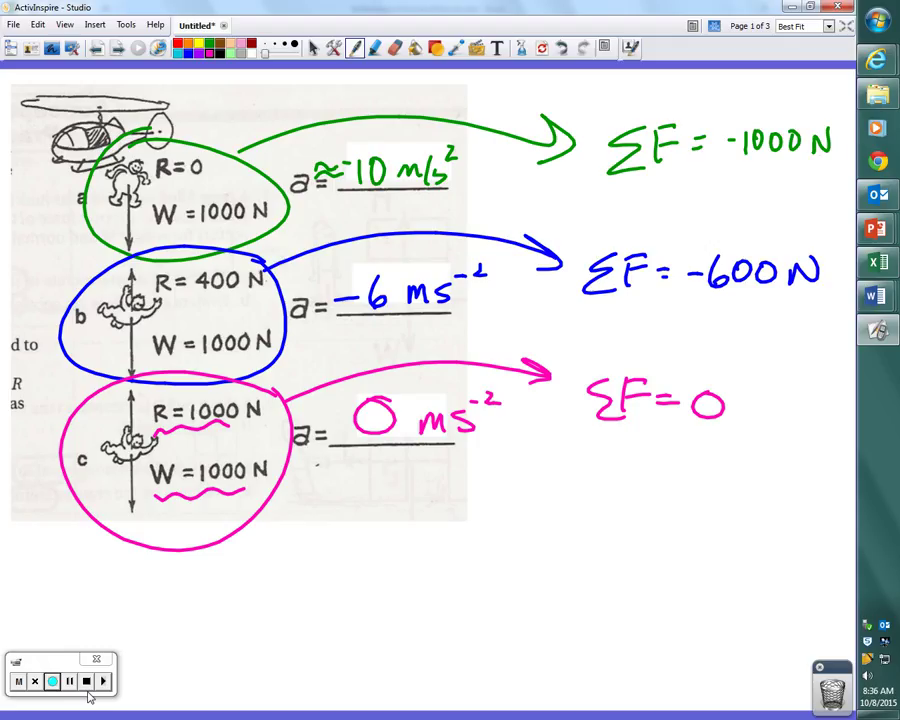
Step: On page 2, circle case d in red with an arrow pointing left
key(Page_Down)
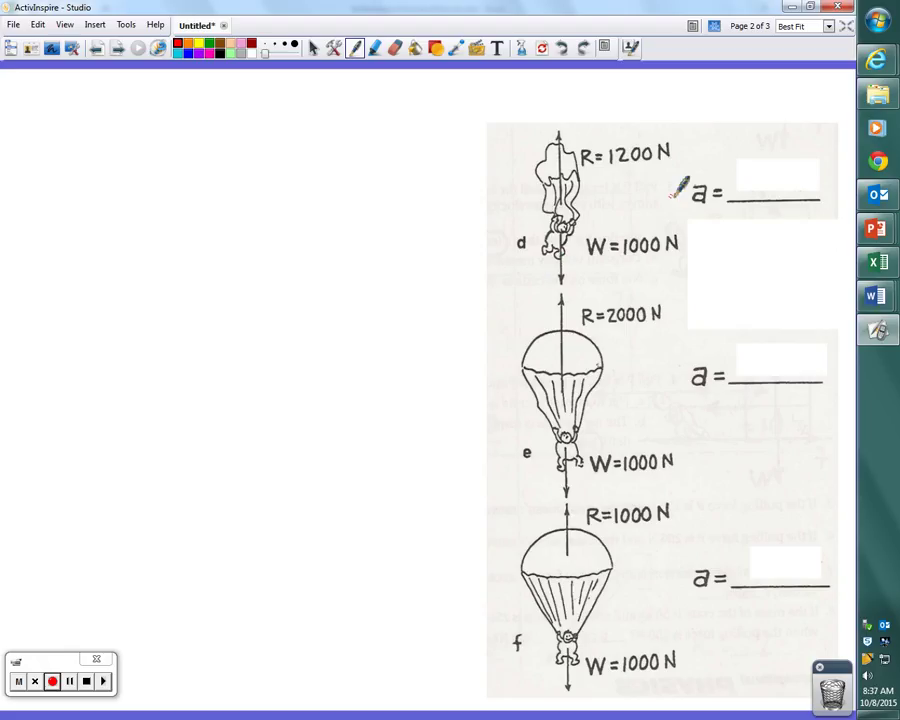
mouse_move(684, 180)
mouse_down()
mouse_move(610, 94)
mouse_move(686, 264)
mouse_move(686, 147)
mouse_up()
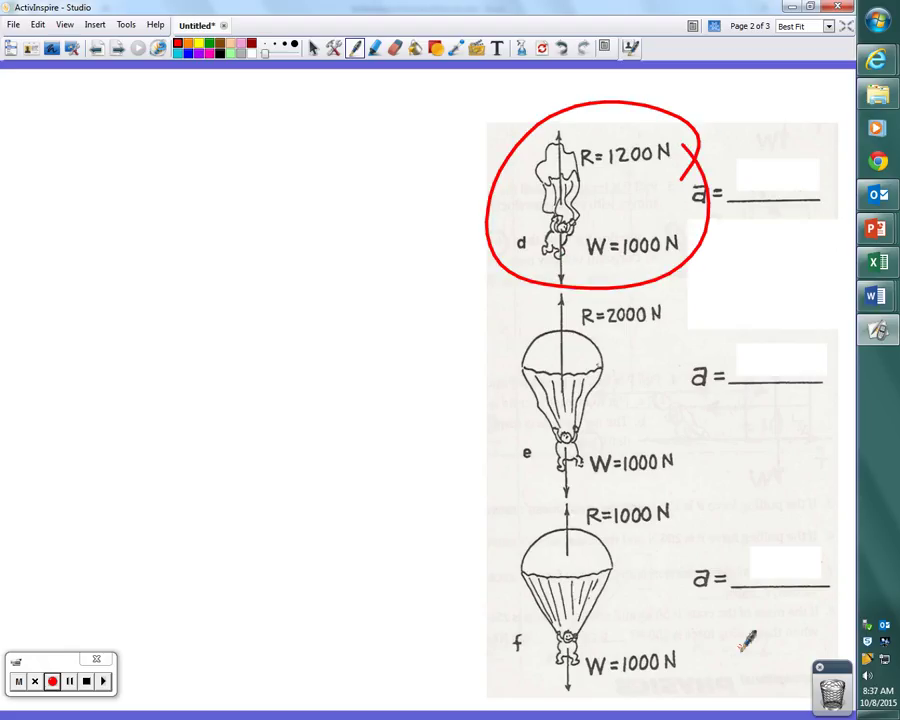
mouse_move(497, 172)
mouse_down()
mouse_move(412, 131)
mouse_move(430, 146)
mouse_up()
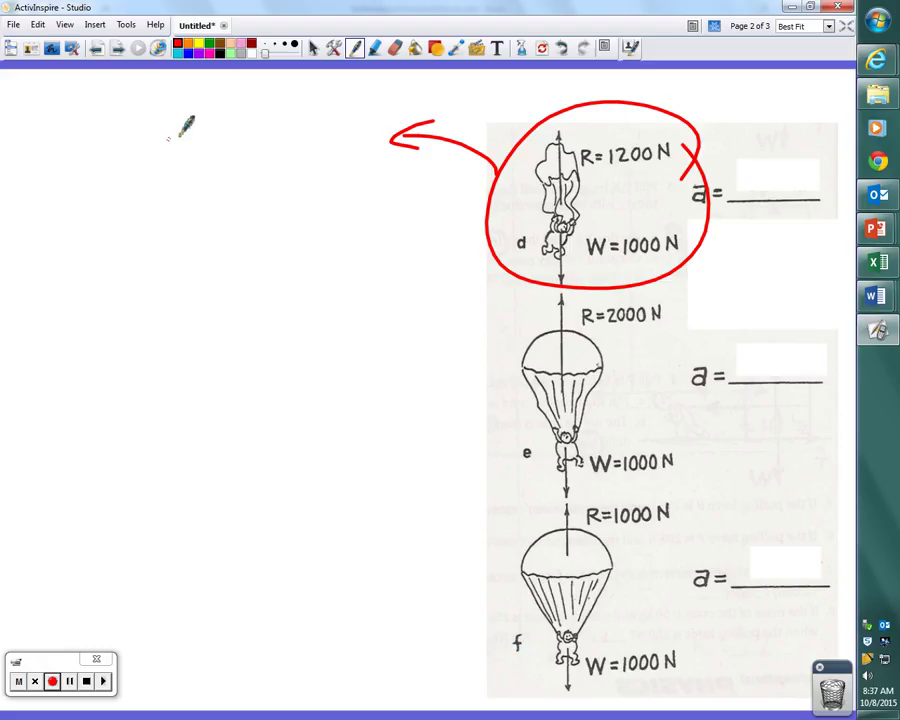
Step: Write case d's net force ΣF +200 N and begin its acceleration answer +2 ms⁻²
mouse_move(196, 123)
mouse_down()
mouse_move(184, 158)
mouse_move(205, 176)
mouse_up()
mouse_move(208, 140)
mouse_down()
mouse_move(207, 166)
mouse_move(231, 124)
mouse_up()
drag(208, 146, 220, 143)
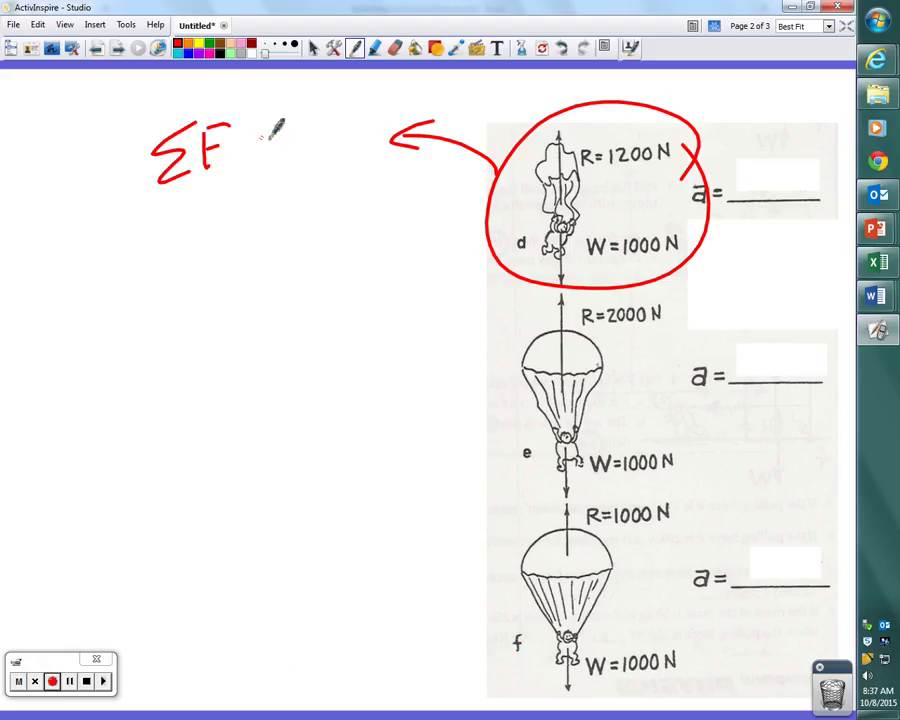
drag(266, 145, 281, 144)
mouse_move(273, 134)
mouse_down()
mouse_move(272, 155)
mouse_move(303, 153)
mouse_move(313, 138)
mouse_move(366, 134)
mouse_up()
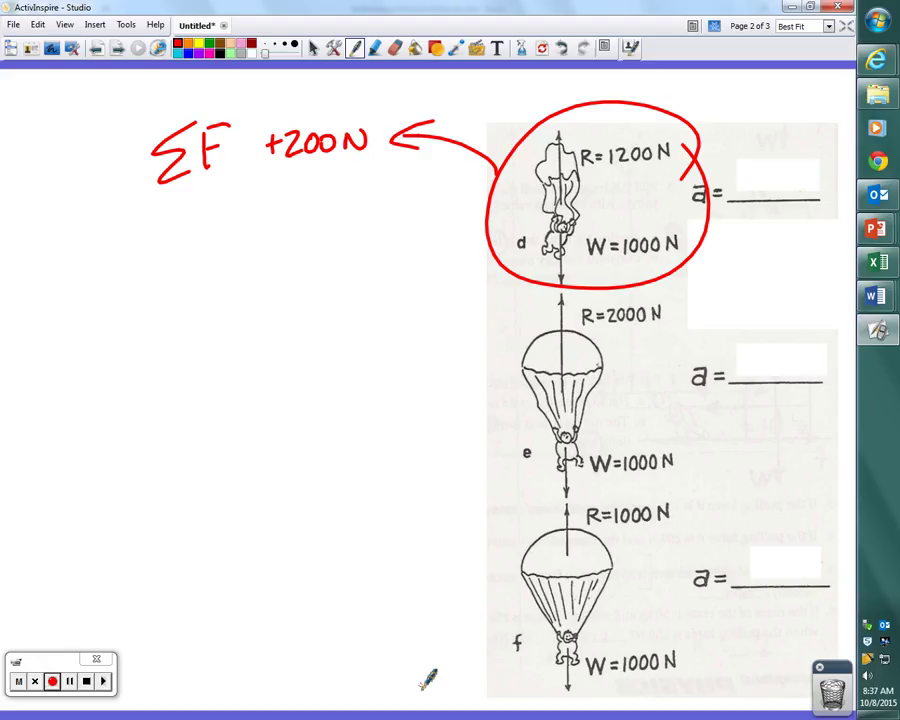
mouse_move(738, 168)
mouse_down()
mouse_move(737, 186)
mouse_move(800, 190)
mouse_move(838, 159)
mouse_up()
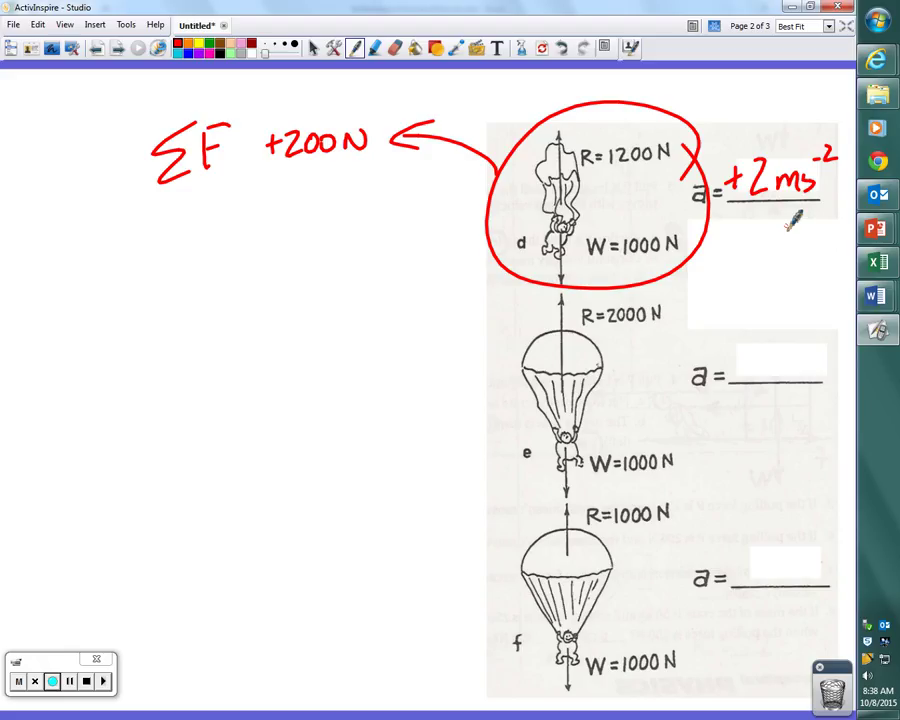
Step: Circle case e in green and draw a green arrow pointing left
click(209, 45)
mouse_move(687, 308)
mouse_down()
mouse_move(501, 425)
mouse_move(688, 302)
mouse_up()
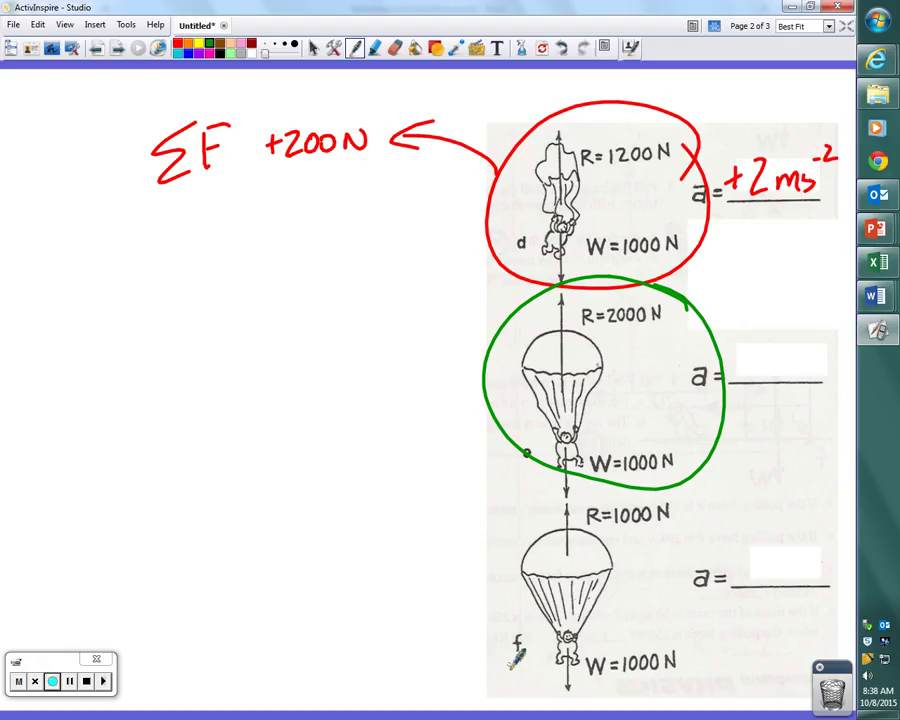
drag(487, 345, 396, 321)
drag(396, 321, 420, 331)
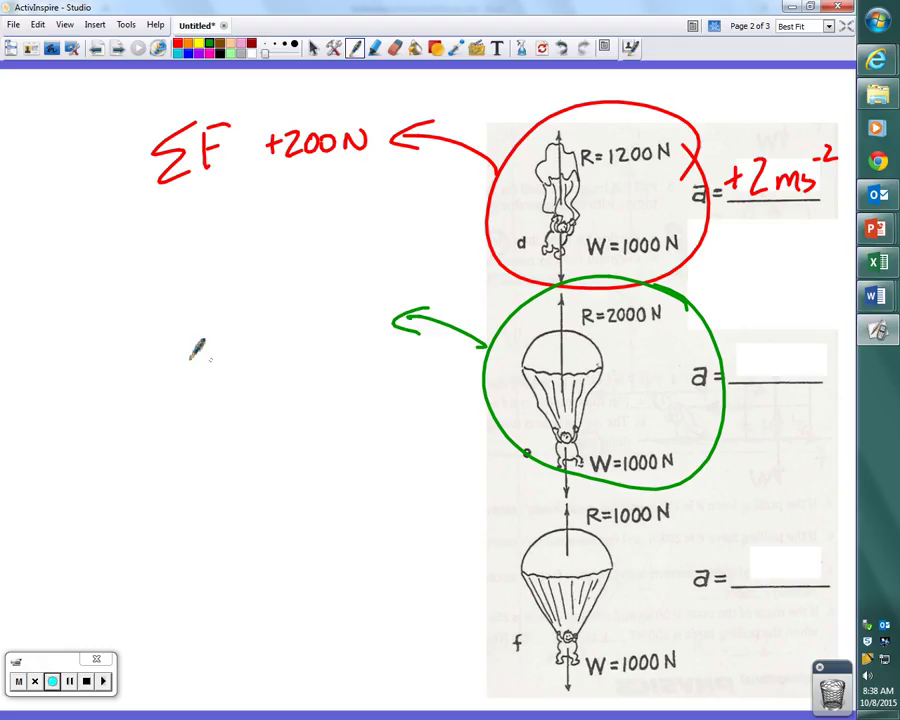
Step: Write case e's net force as ΣF +1000N beside the green arrow
drag(171, 299, 170, 344)
mouse_move(175, 300)
mouse_down()
mouse_move(177, 345)
mouse_move(197, 293)
mouse_move(192, 318)
mouse_up()
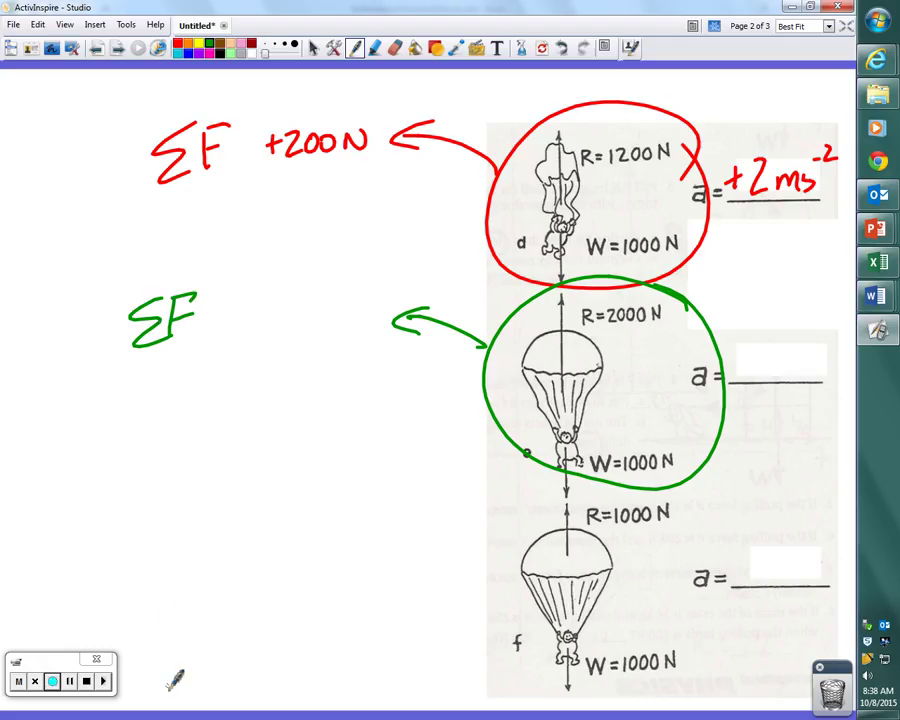
drag(219, 319, 245, 318)
drag(232, 305, 232, 332)
mouse_move(252, 305)
mouse_down()
mouse_move(253, 331)
mouse_move(266, 307)
mouse_move(347, 305)
mouse_up()
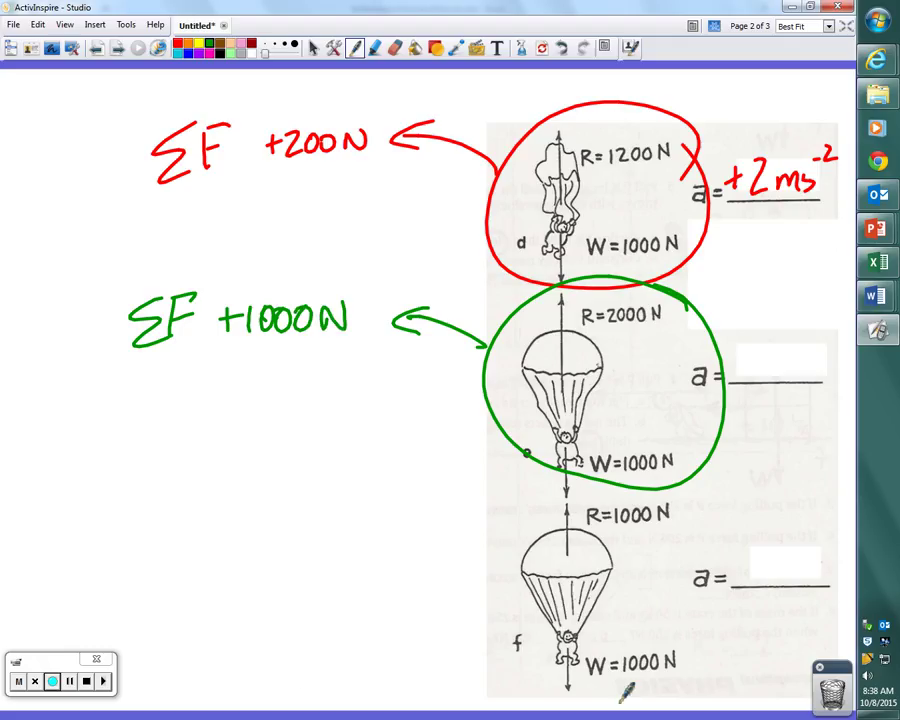
Step: Write case e's acceleration as a = +10 ms-2
mouse_move(729, 357)
mouse_down()
mouse_move(750, 356)
mouse_move(740, 368)
mouse_up()
mouse_move(756, 350)
mouse_down()
mouse_move(761, 371)
mouse_move(780, 350)
mouse_move(817, 366)
mouse_up()
drag(823, 341, 830, 341)
drag(838, 333, 849, 341)
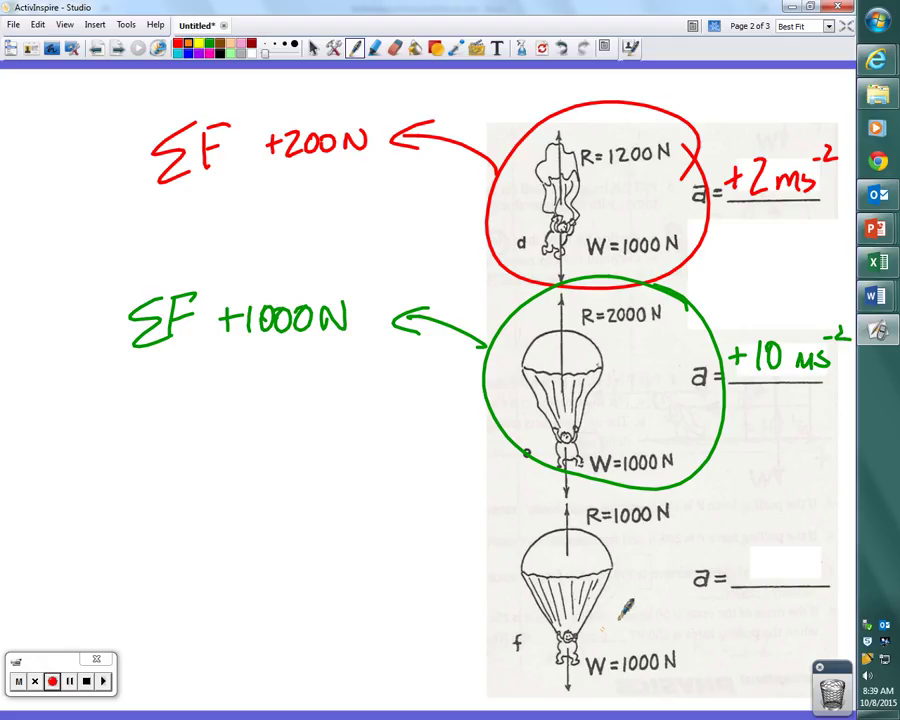
Step: Circle case f in orange with a leftward arrow and write ΣF beside it
mouse_move(697, 516)
mouse_down()
mouse_move(690, 500)
mouse_move(496, 618)
mouse_move(697, 679)
mouse_move(700, 512)
mouse_up()
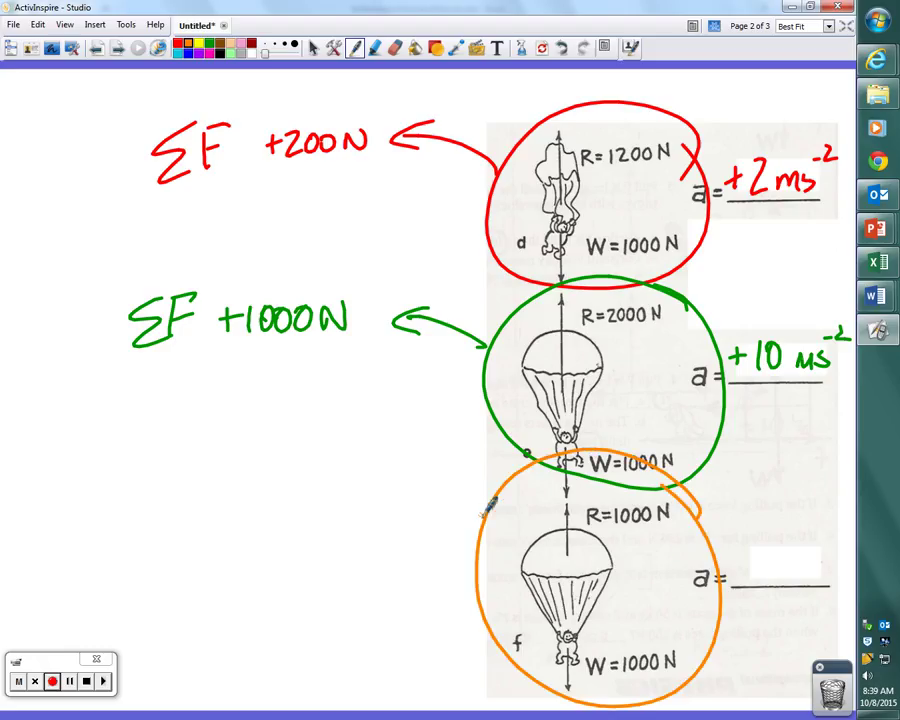
mouse_move(482, 492)
mouse_down()
mouse_move(388, 446)
mouse_move(350, 457)
mouse_up()
drag(383, 447, 378, 470)
mouse_move(171, 431)
mouse_down()
mouse_move(172, 474)
mouse_move(185, 442)
mouse_move(181, 472)
mouse_up()
drag(184, 428, 206, 427)
drag(183, 450, 201, 448)
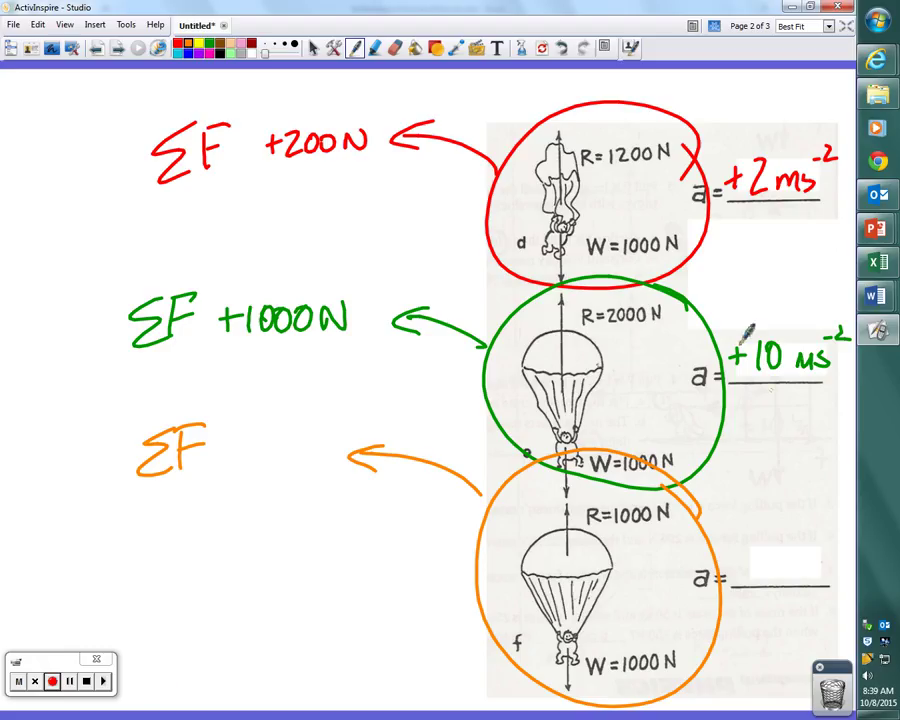
Step: Draw orange downward arrows, then complete case f as ΣF 0N and a = 0 ms-2
drag(622, 170, 629, 279)
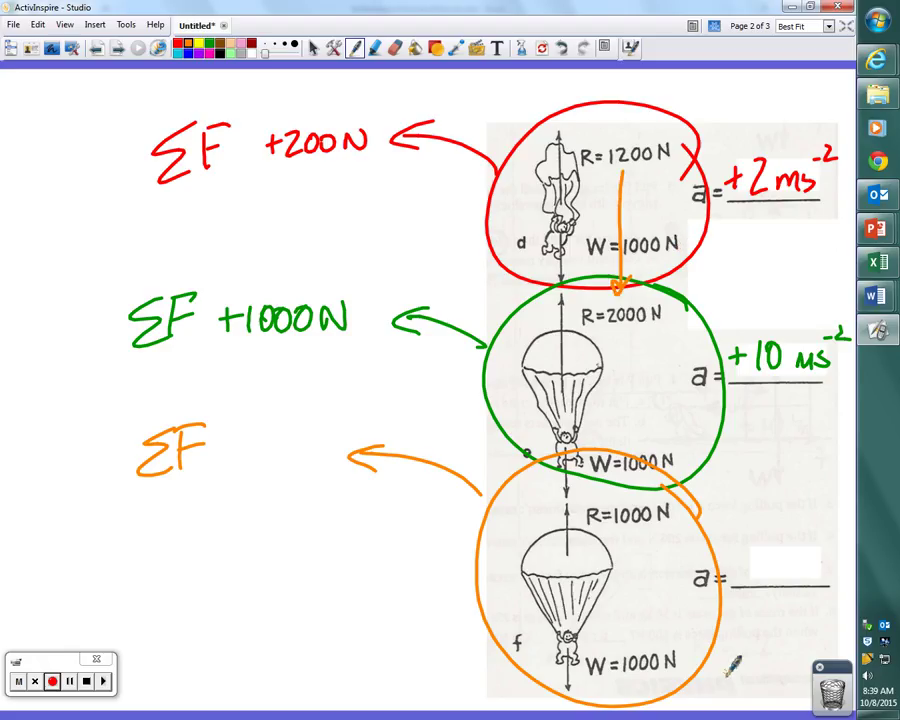
mouse_move(622, 338)
mouse_down()
mouse_move(623, 505)
mouse_move(632, 490)
mouse_up()
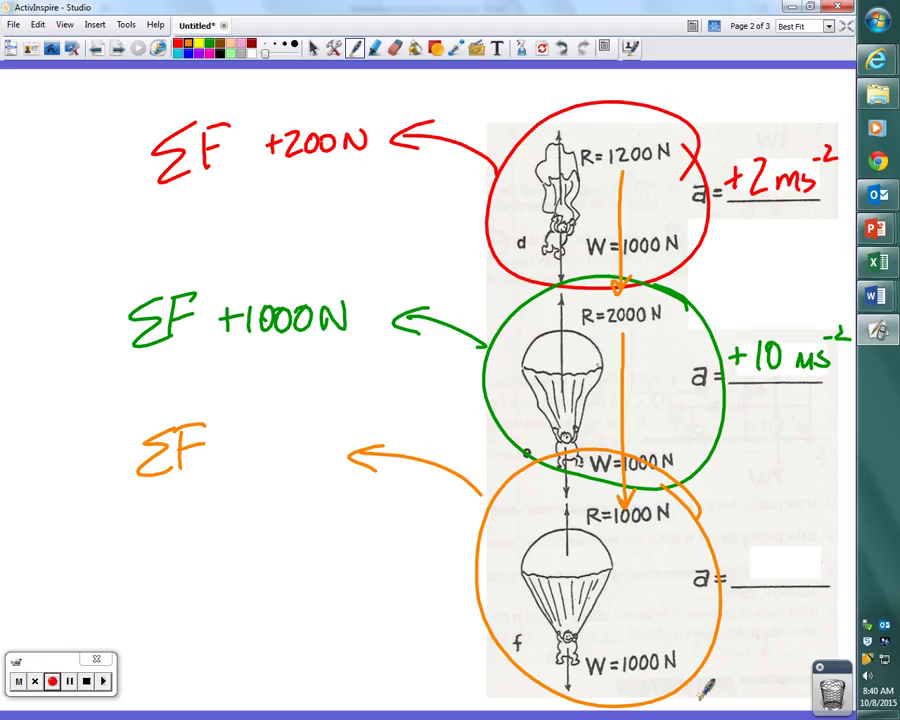
mouse_move(252, 430)
mouse_down()
mouse_move(250, 468)
mouse_move(253, 430)
mouse_up()
mouse_move(288, 468)
mouse_down()
mouse_move(292, 440)
mouse_move(318, 428)
mouse_up()
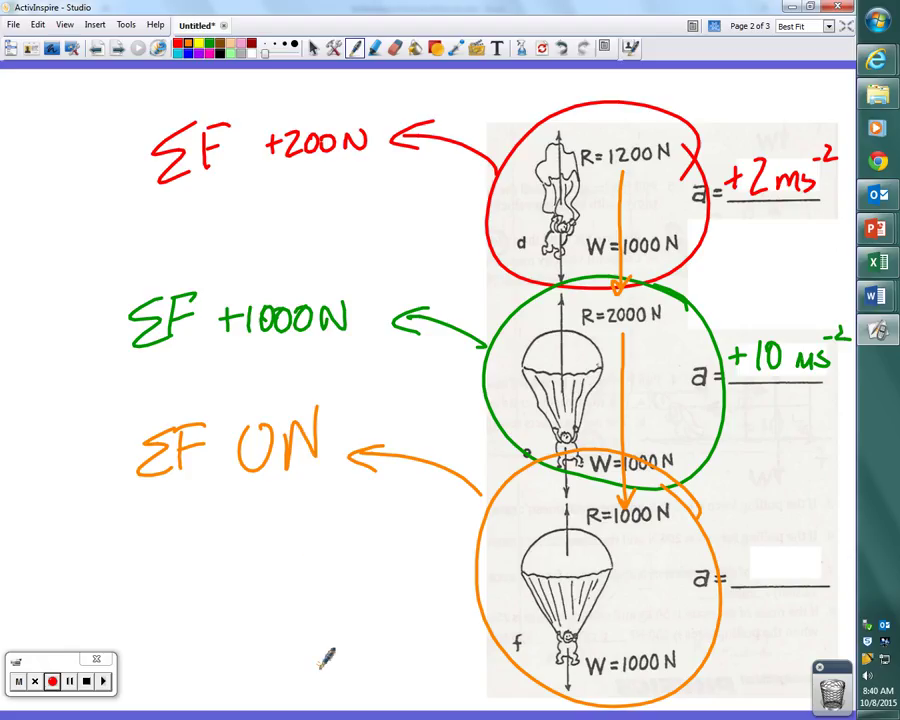
mouse_move(752, 536)
mouse_down()
mouse_move(768, 542)
mouse_move(755, 534)
mouse_move(785, 574)
mouse_move(800, 576)
mouse_up()
drag(815, 533, 837, 540)
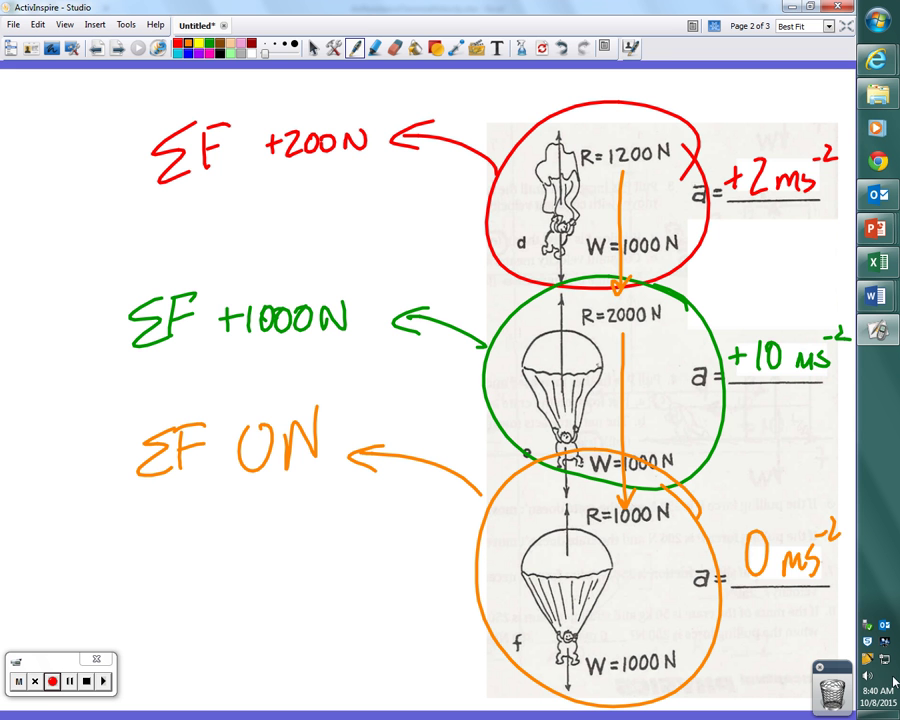
mouse_move(893, 714)
Step: Check page 1 and return, then bring Newton2ApplicationsEquilibrium.docx to the front in Word
key(Page_Up)
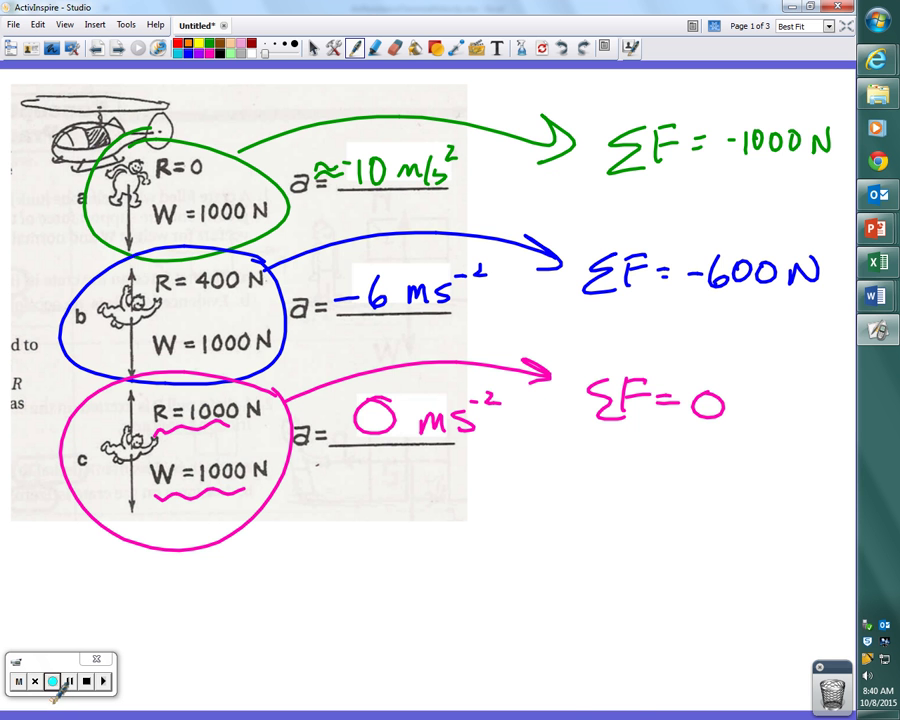
key(Page_Down)
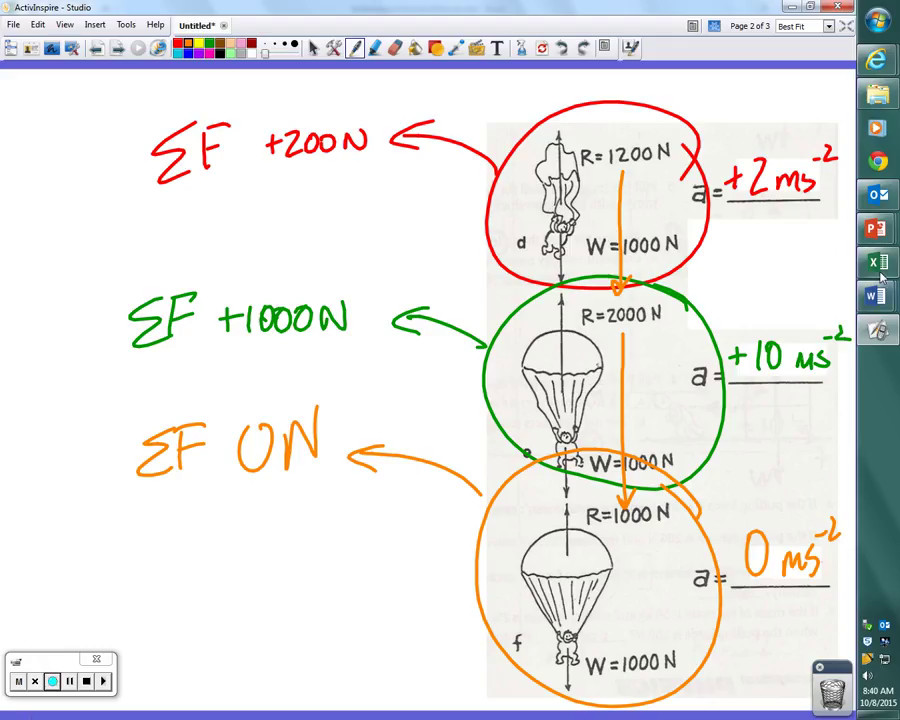
mouse_move(875, 296)
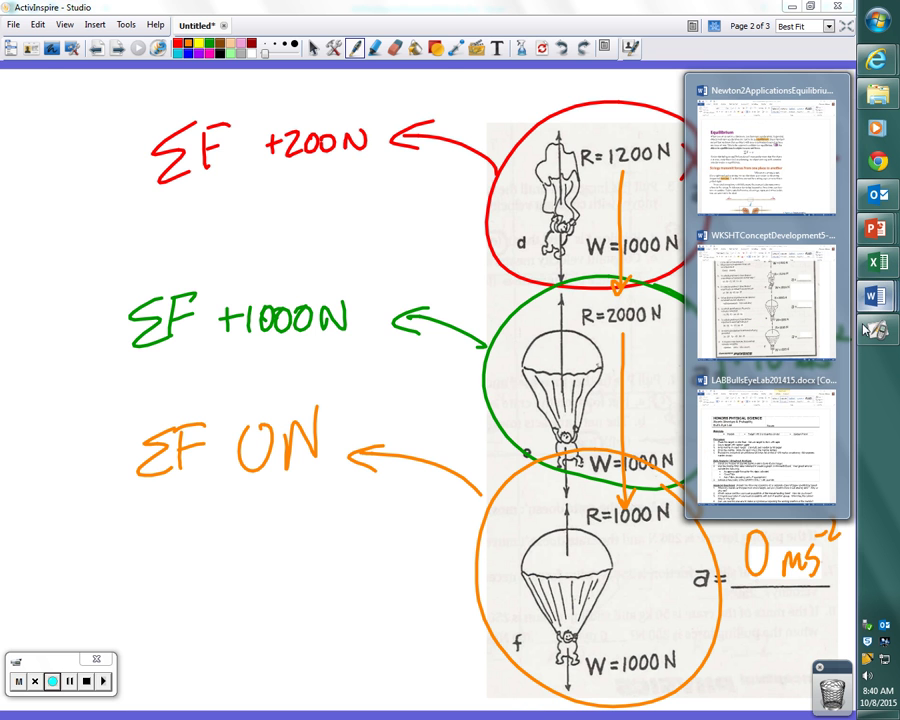
click(747, 195)
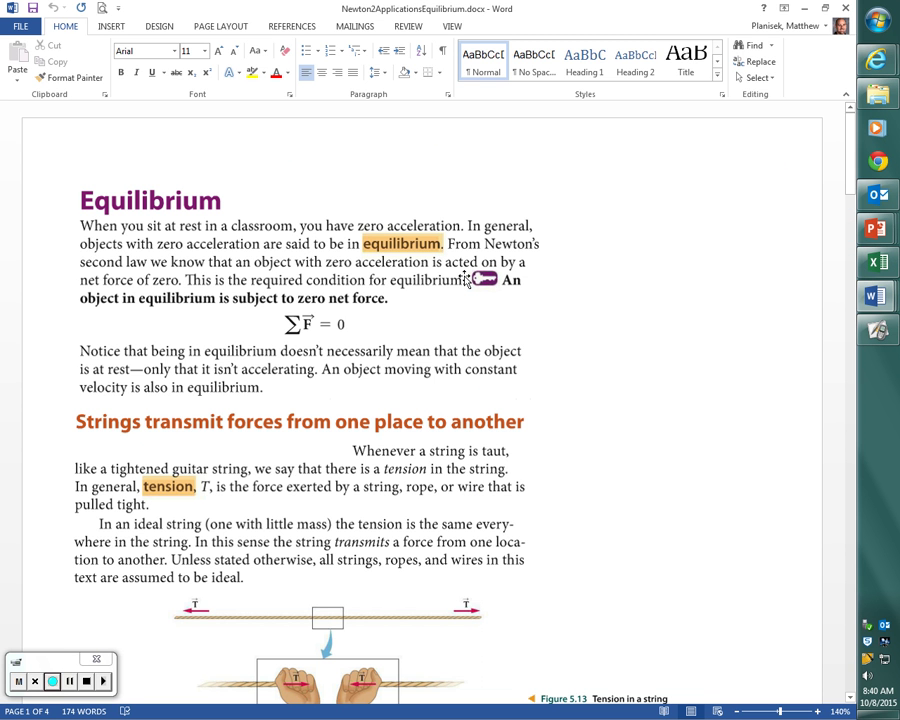